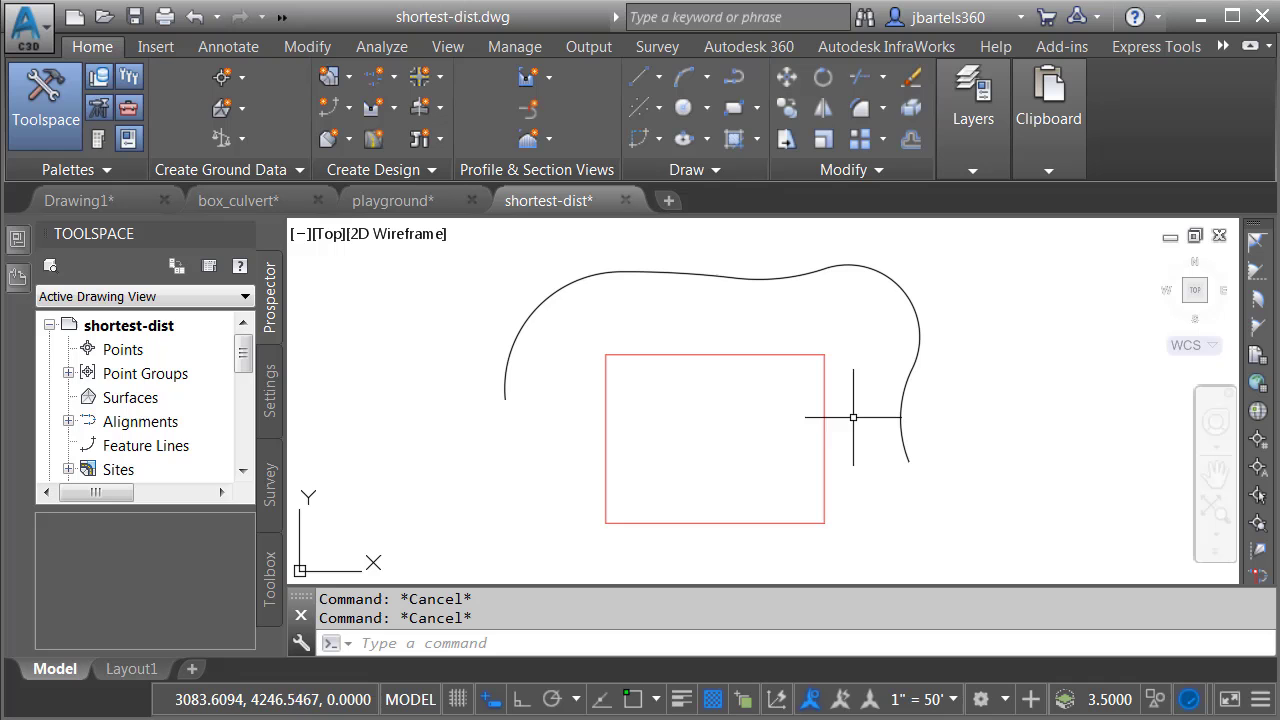
Step: Orbit the view to inspect the objects' elevations, then return to plan view from above
mouse_move(826, 384)
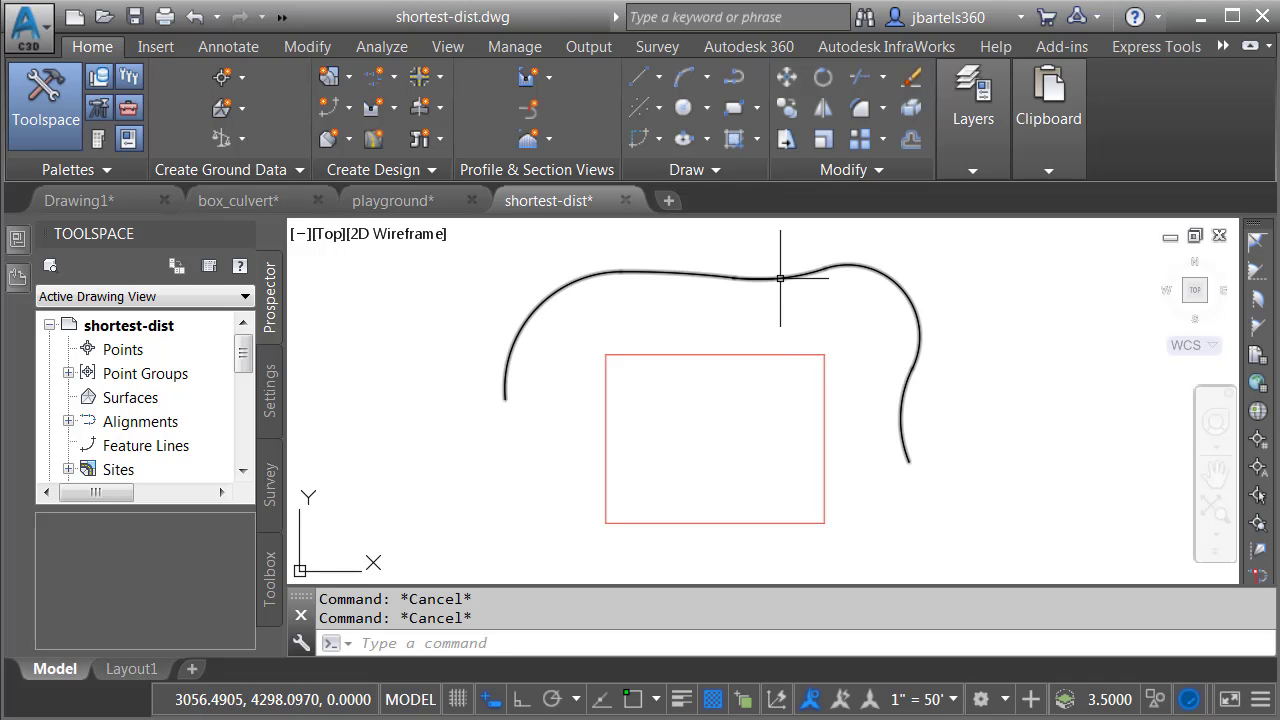
mouse_move(780, 278)
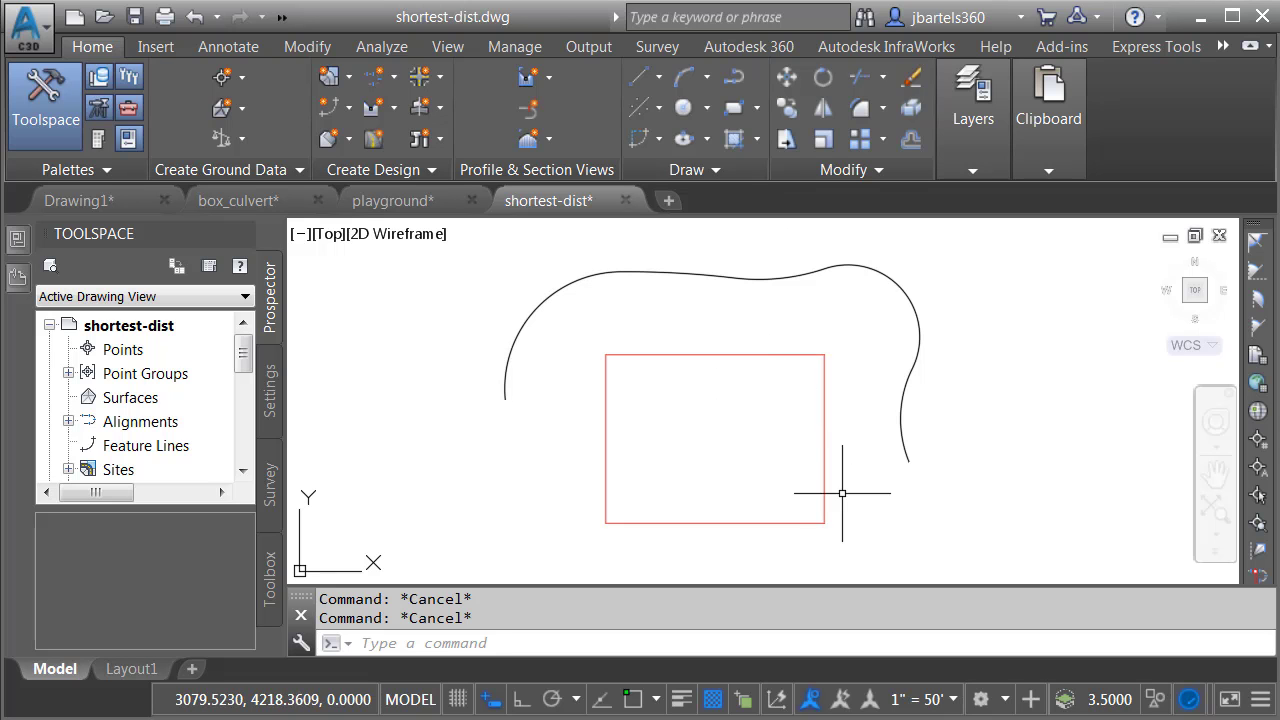
left_click(1213, 560)
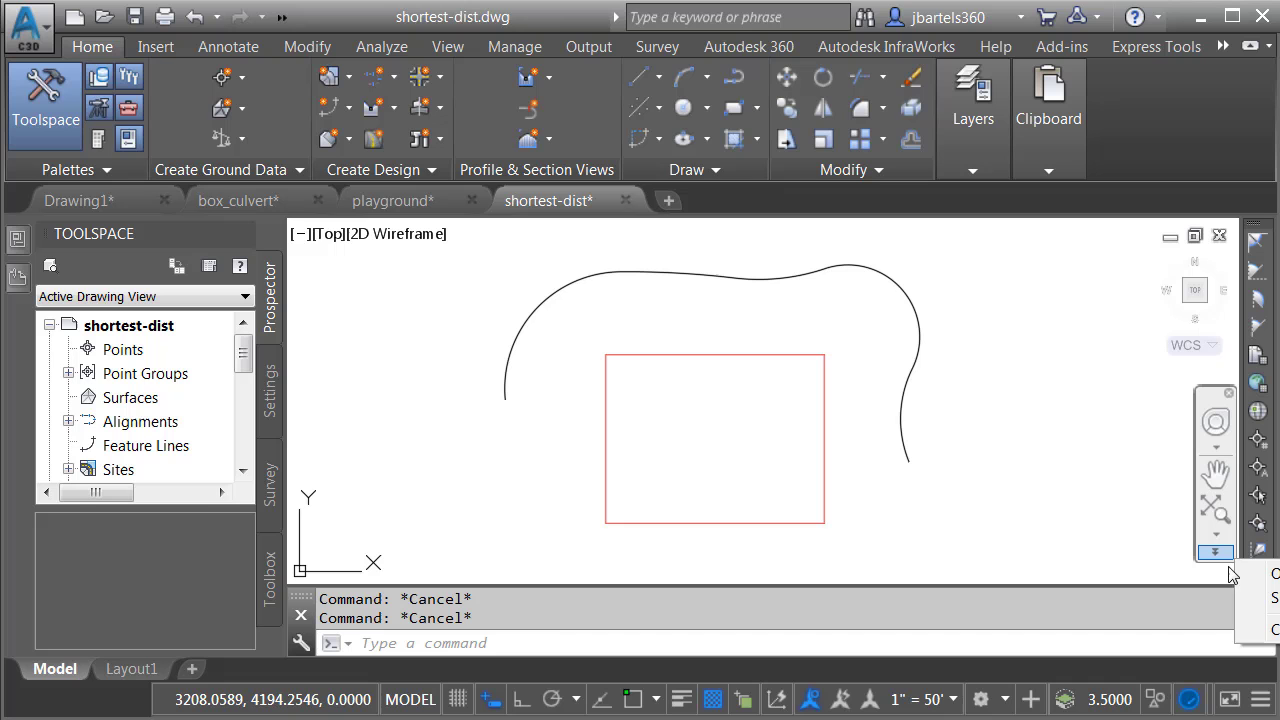
mouse_move(1255, 573)
left_click(1085, 574)
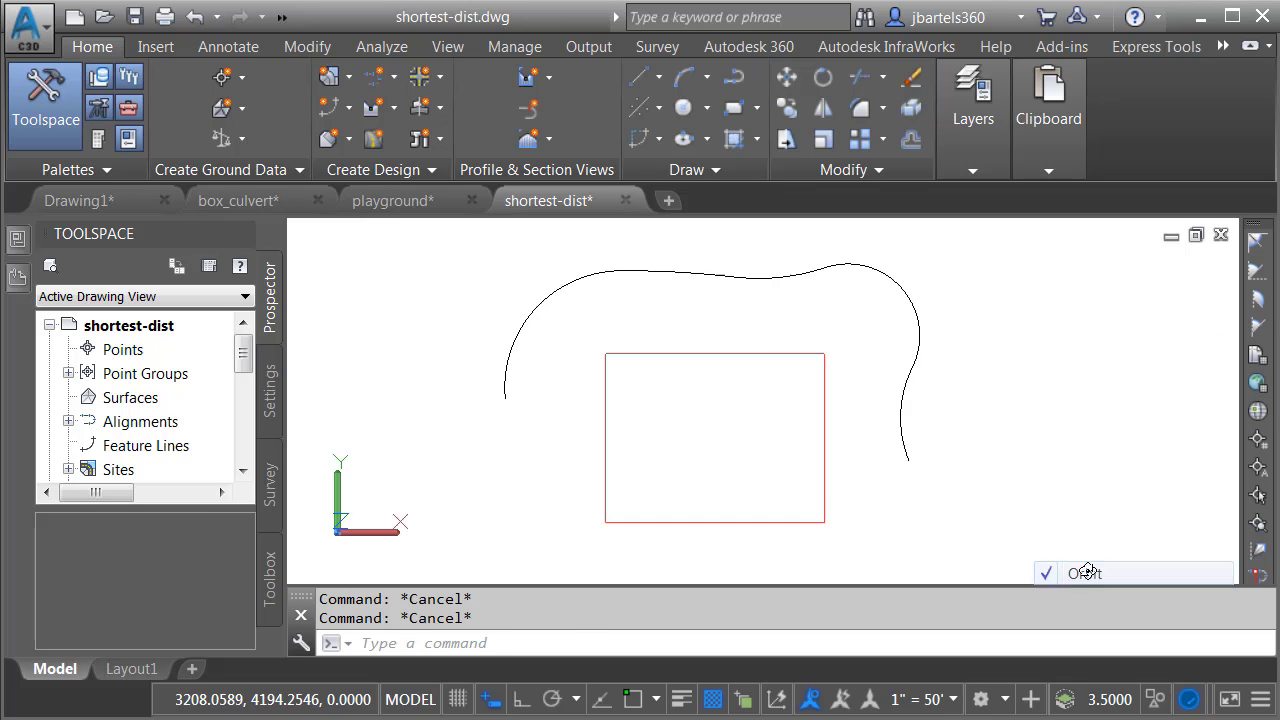
mouse_move(740, 491)
left_mouse_down()
mouse_move(741, 340)
mouse_move(743, 466)
left_mouse_up()
right_click(755, 241)
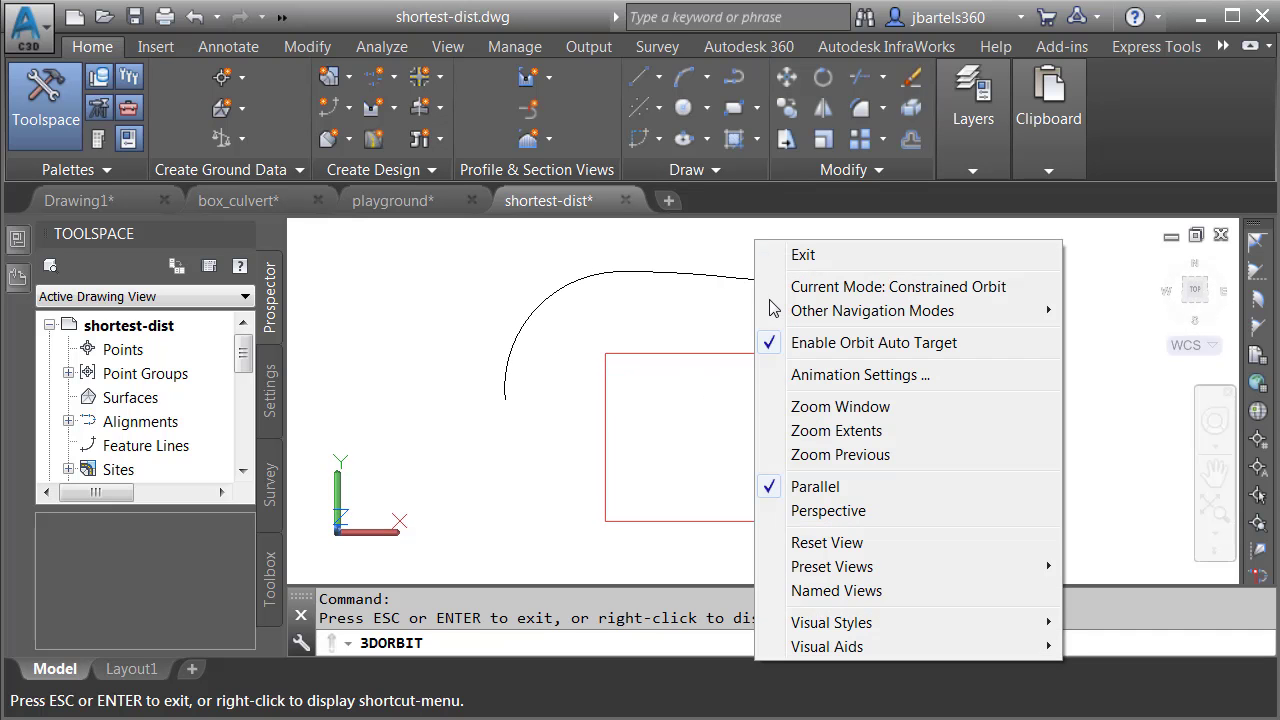
left_click(800, 548)
key("Escape")
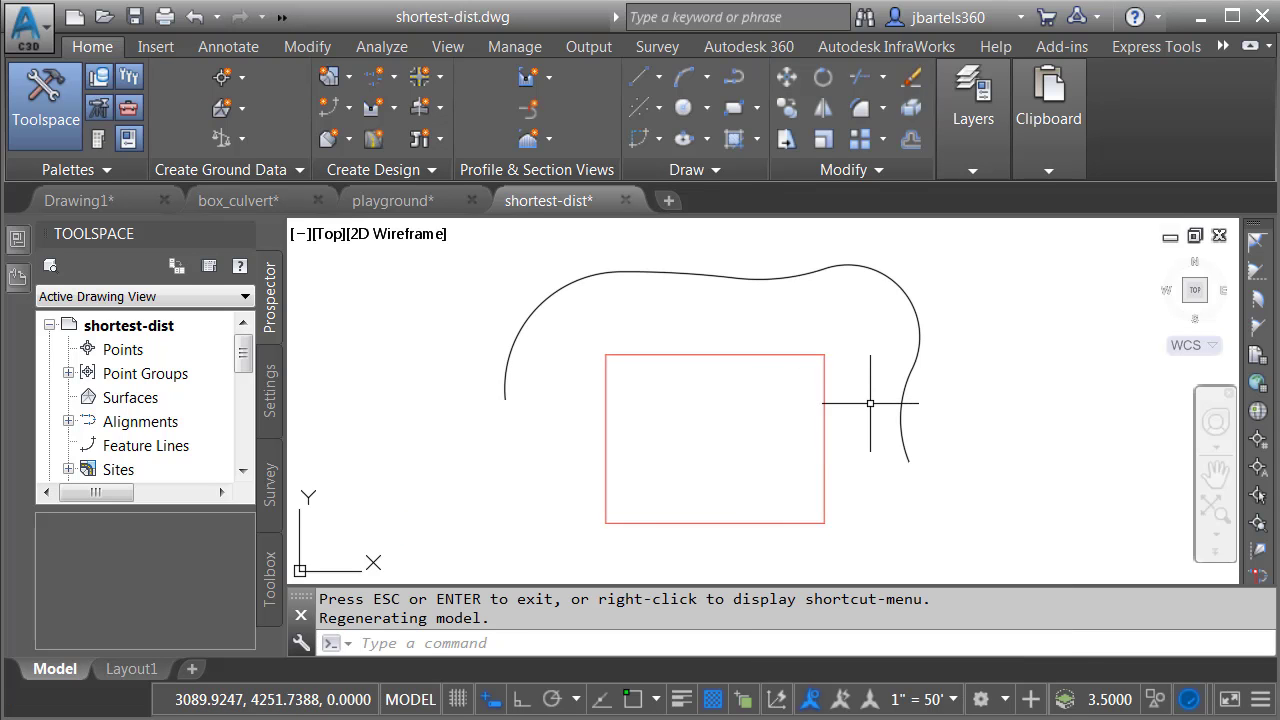
Step: Measure the minimum distance from the curve to the rectangle and draw the shortest-distance line
left_click(385, 48)
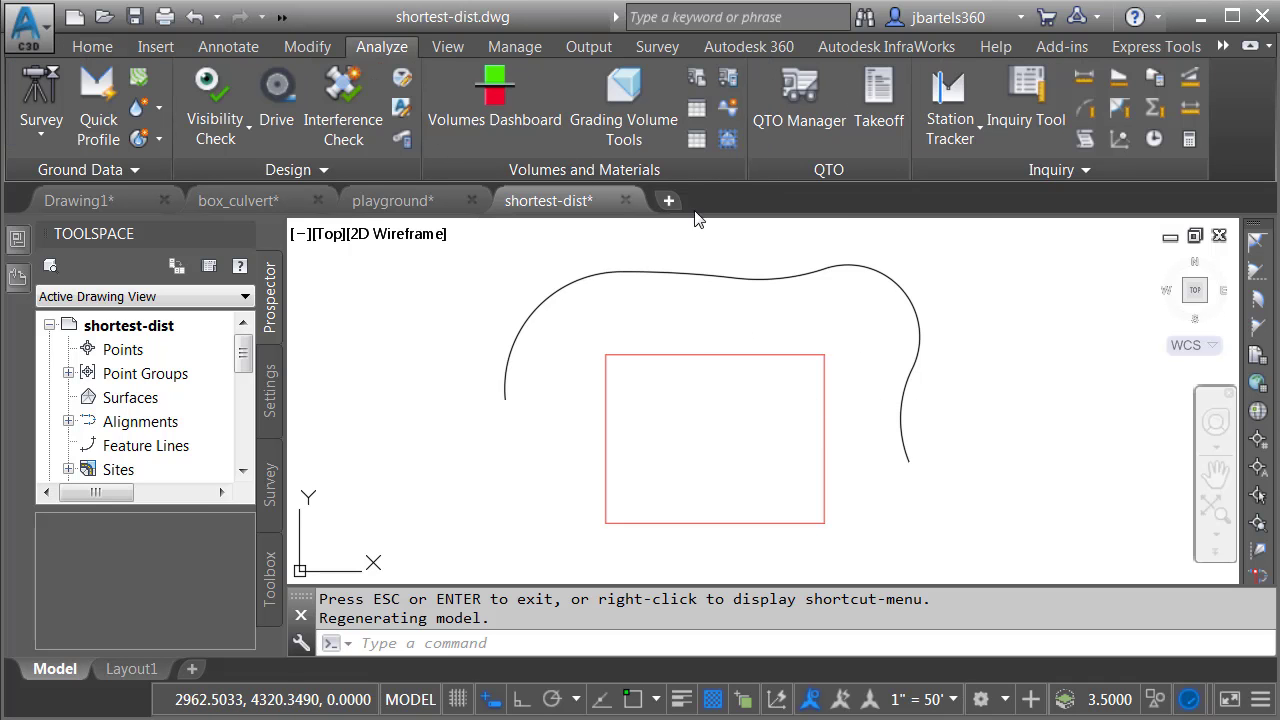
left_click(1062, 172)
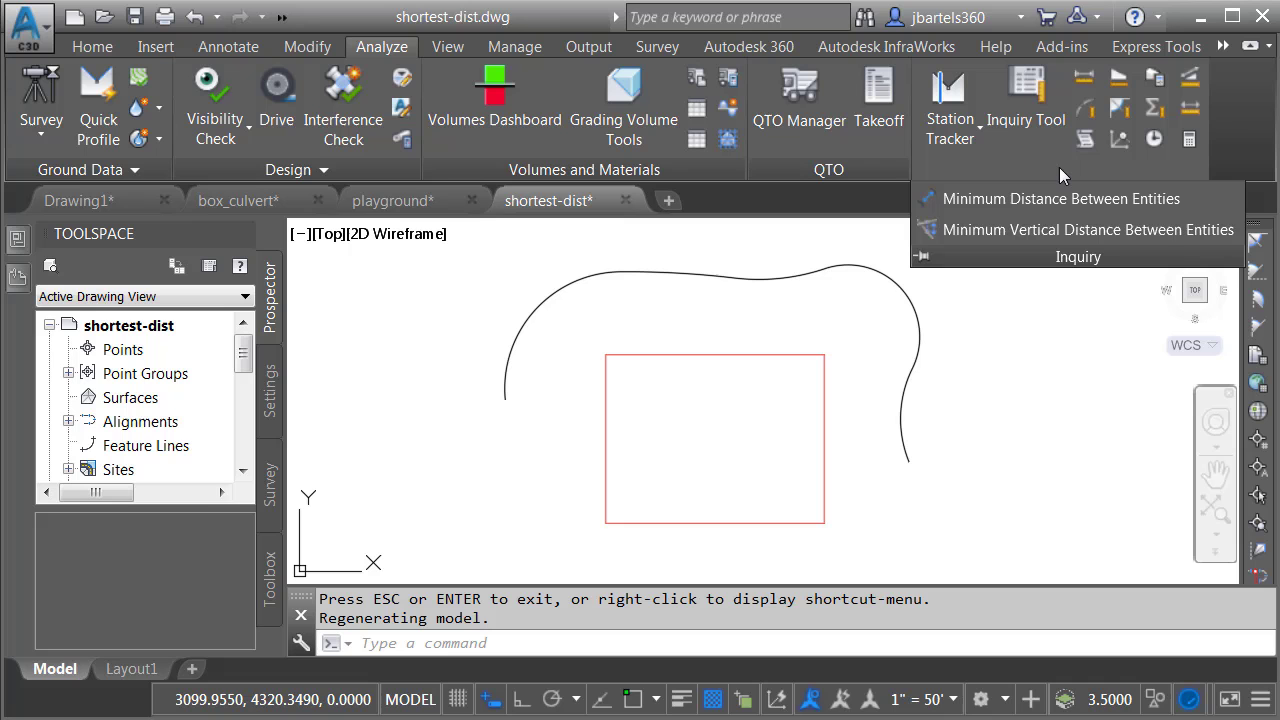
left_click(967, 200)
left_click(912, 299)
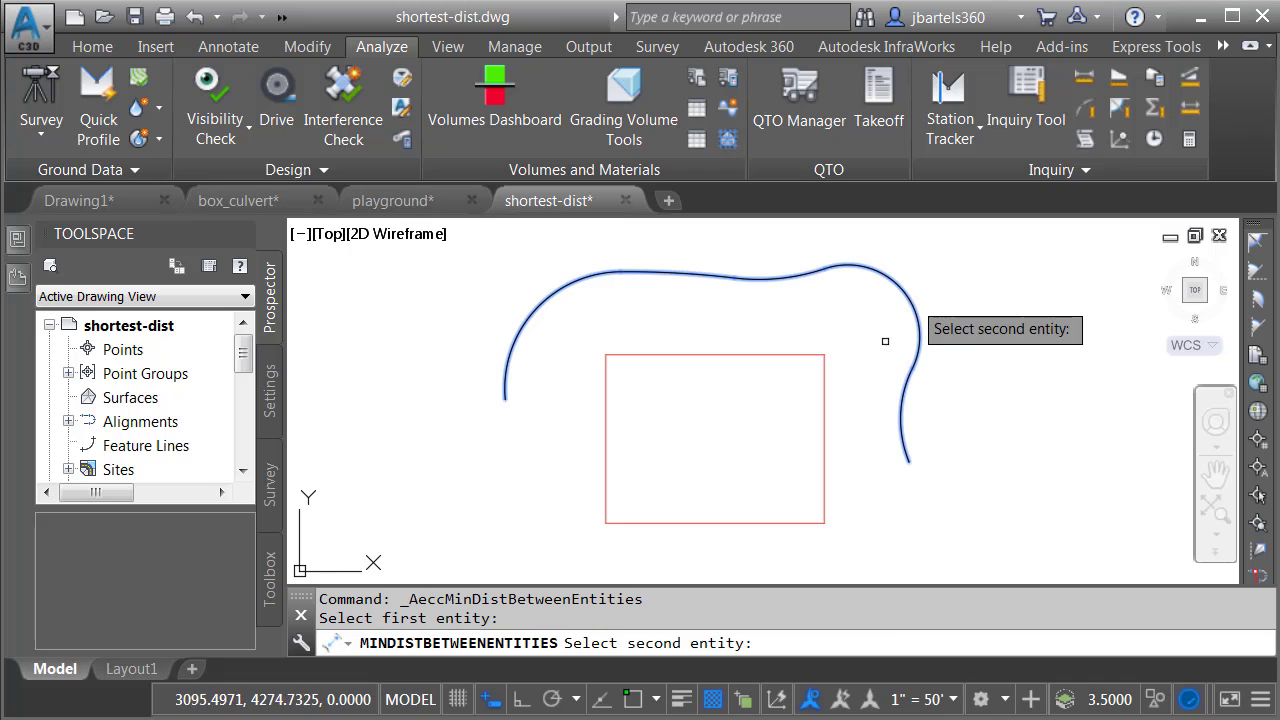
left_click(825, 393)
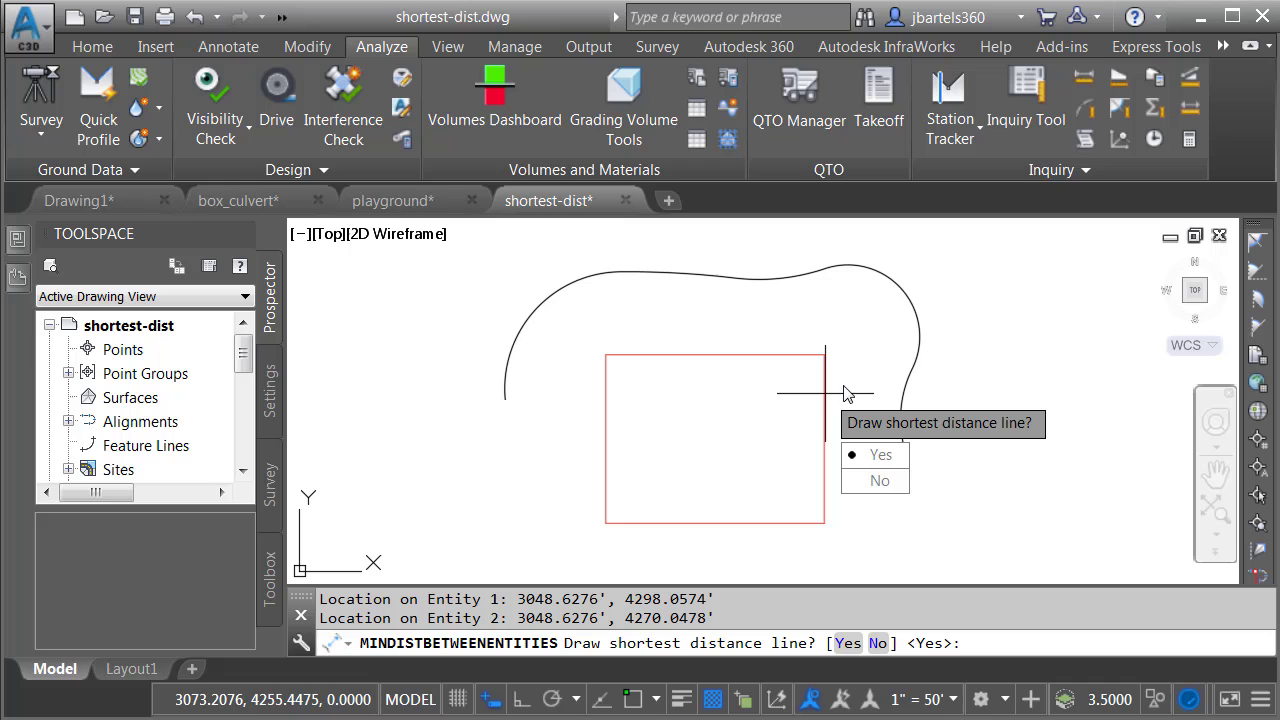
left_click(880, 457)
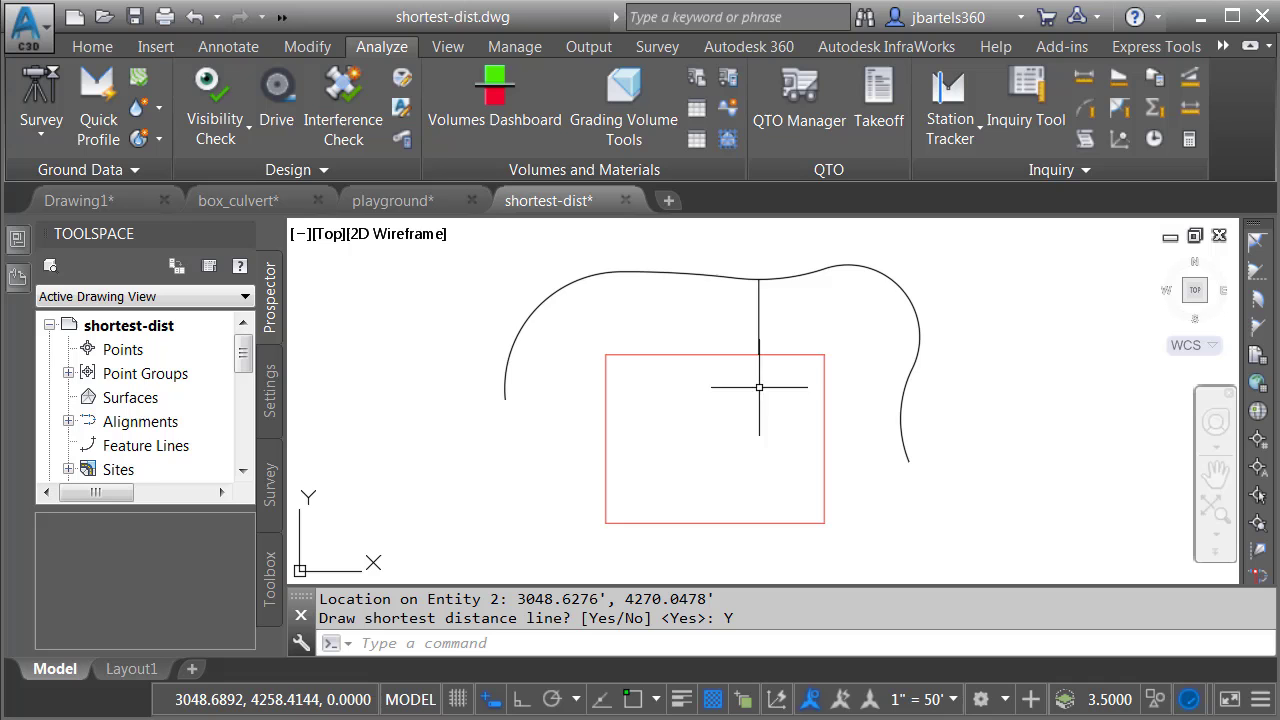
Step: Read the 28.010' distance in the command history, then delete the shortest-distance line
key("F2")
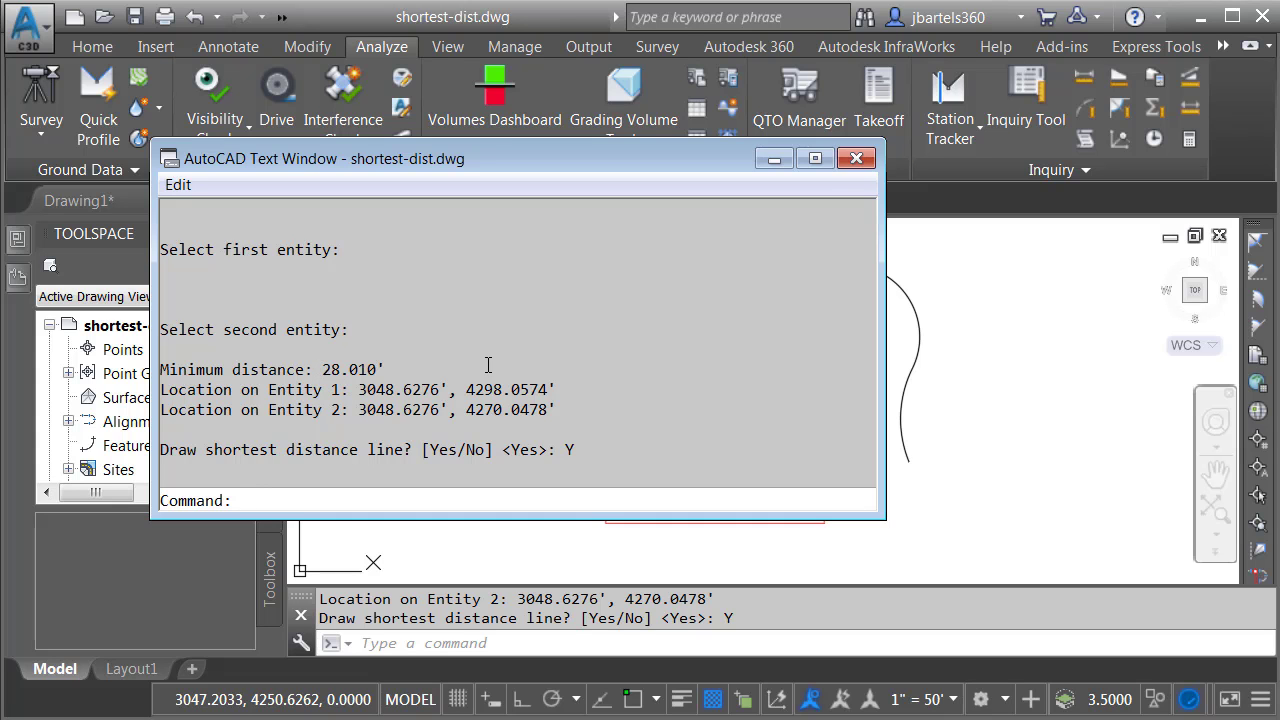
left_click(855, 160)
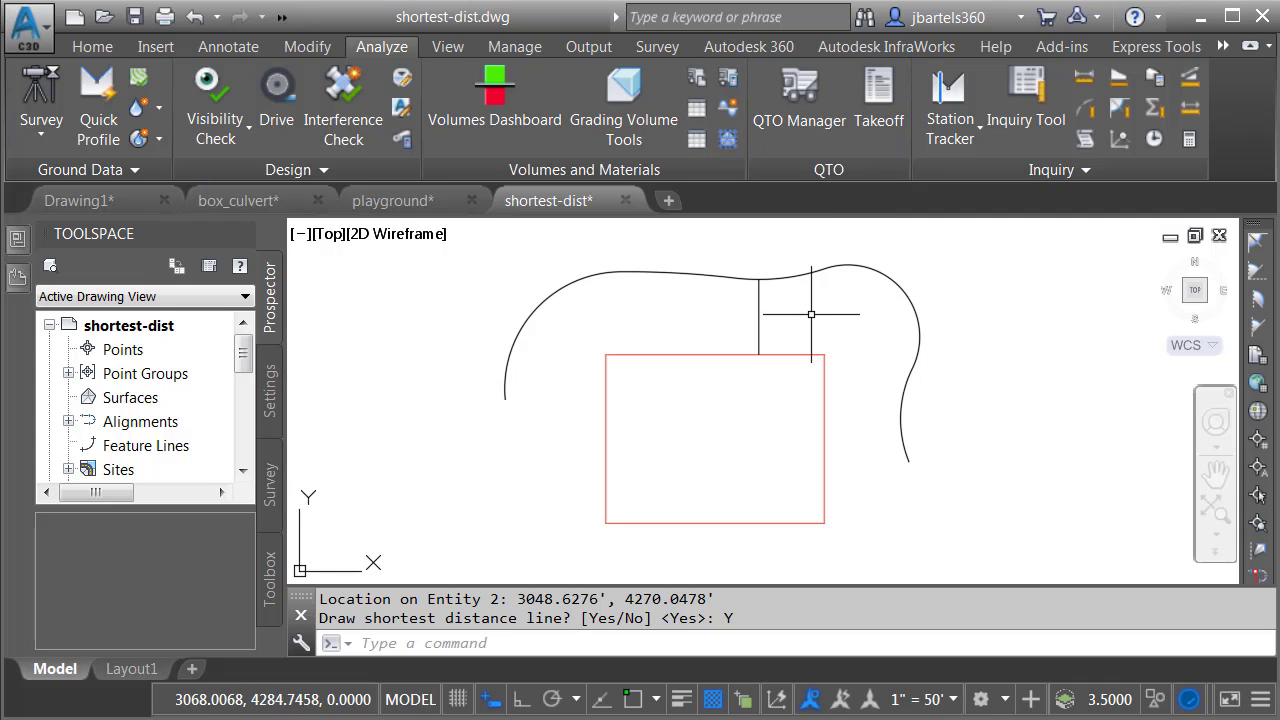
left_click(758, 317)
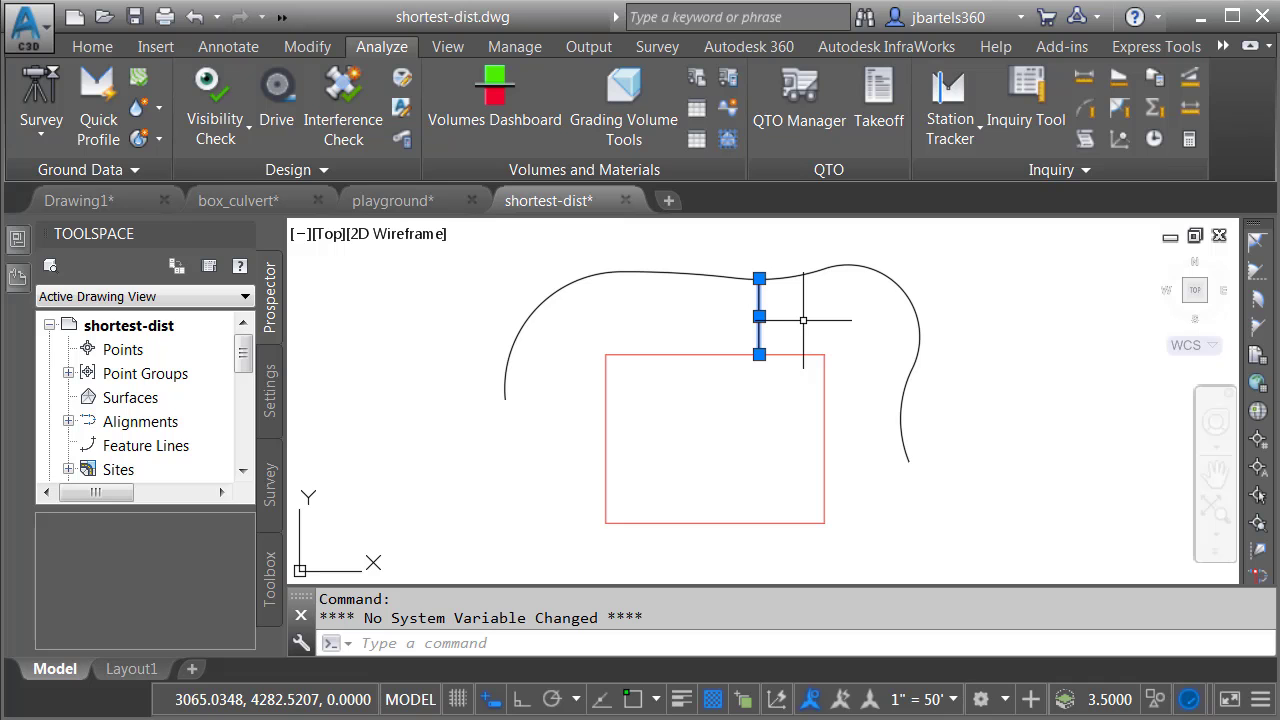
key("Delete")
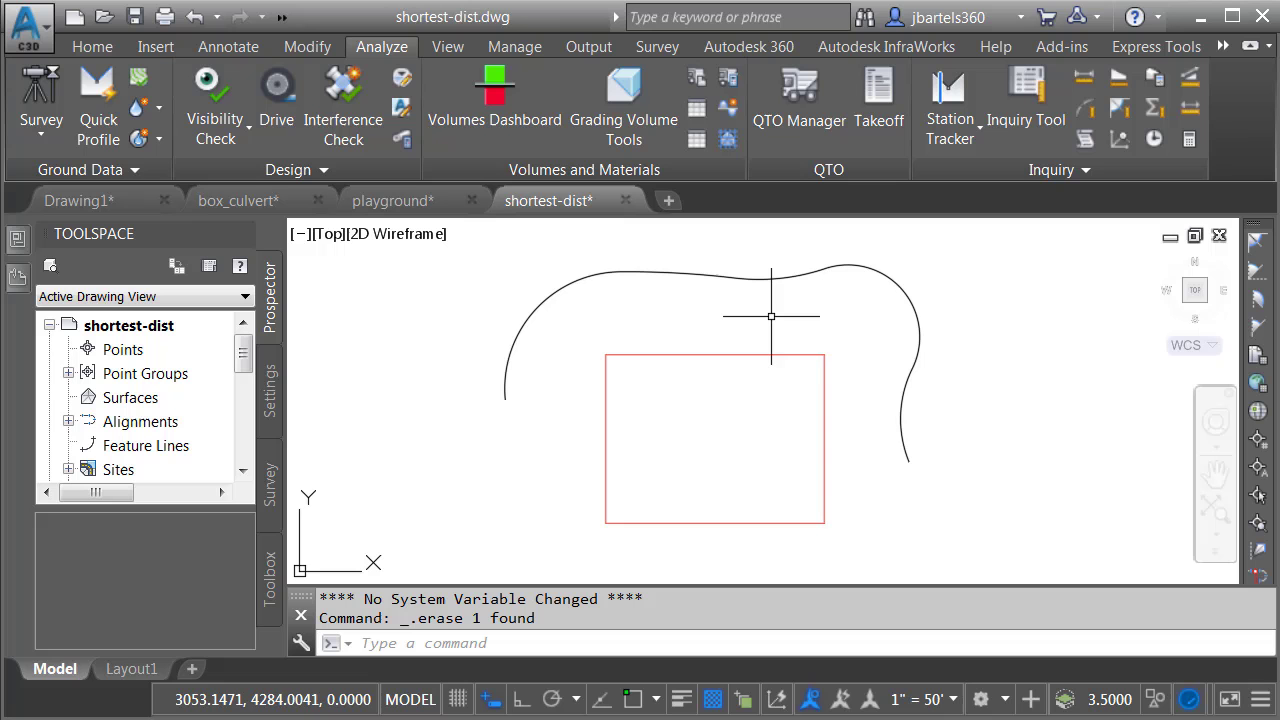
Step: Pan to the red circle and diagonal line, orbit to inspect them, and restore plan view
mouse_move(1023, 420)
middle_mouse_down()
mouse_move(477, 414)
mouse_move(443, 402)
middle_mouse_up()
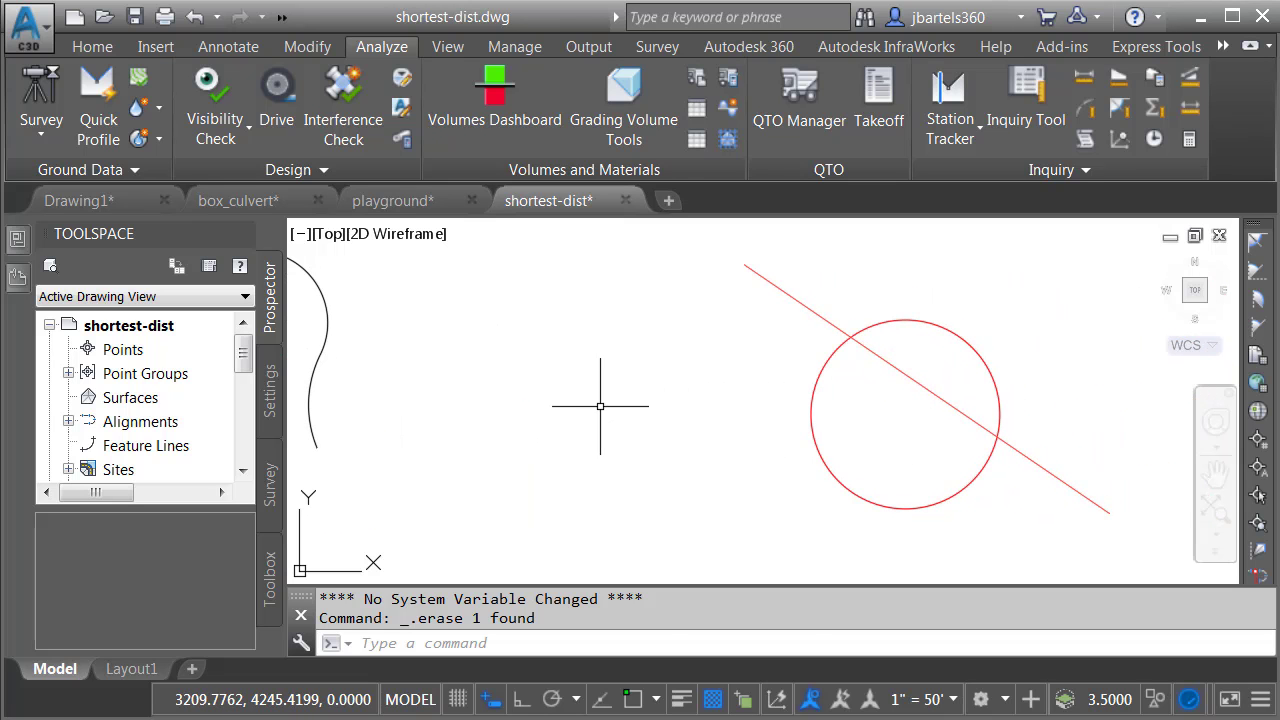
mouse_move(600, 406)
middle_mouse_down()
mouse_move(571, 414)
mouse_move(455, 393)
middle_mouse_up()
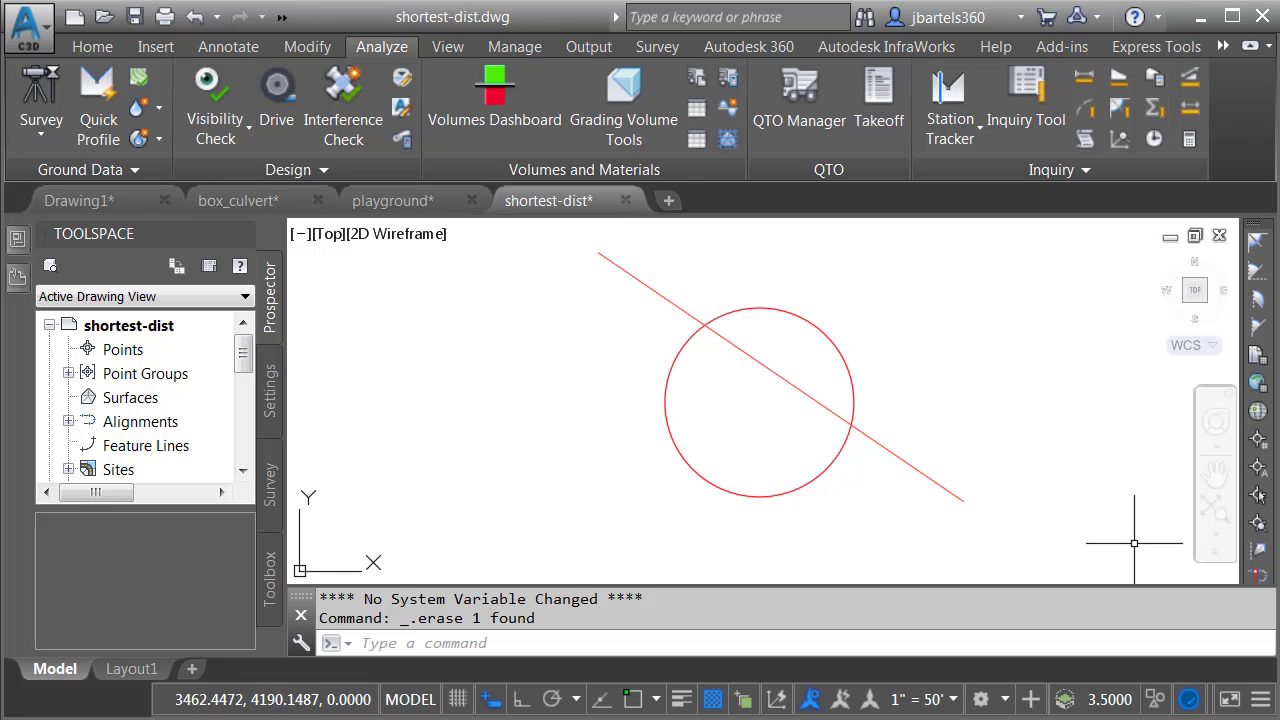
left_click(1215, 552)
mouse_move(1258, 575)
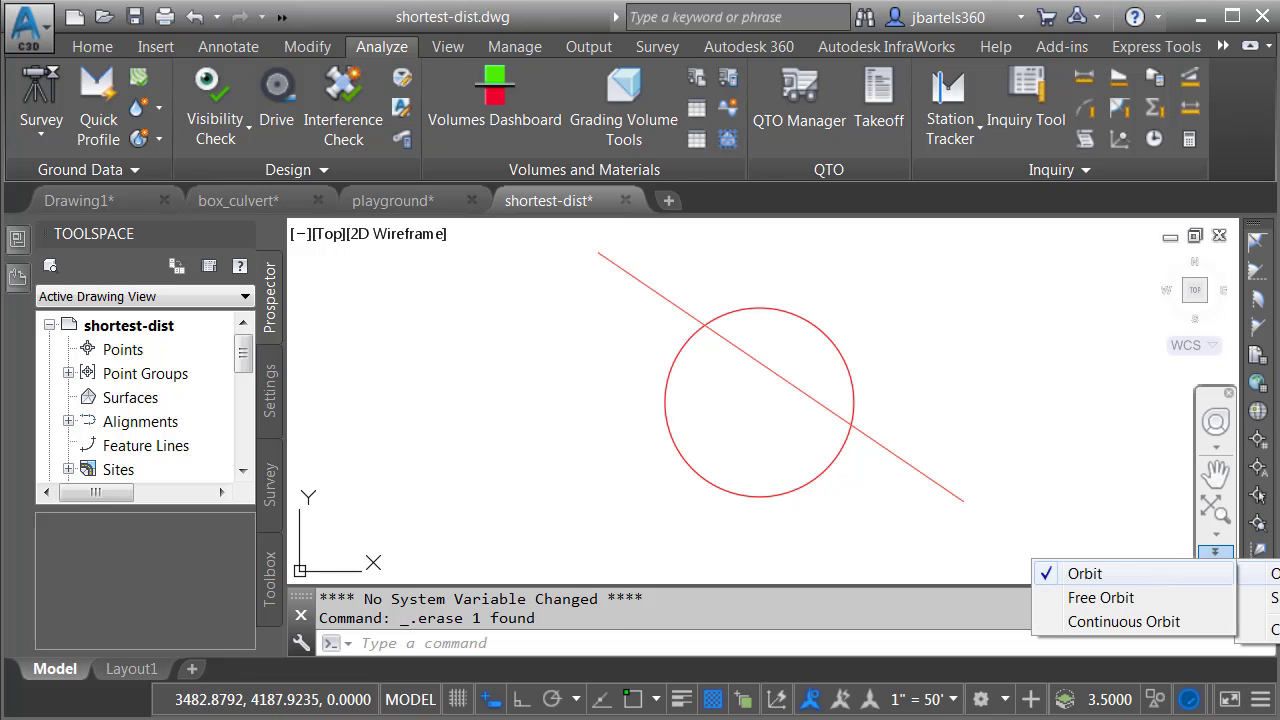
left_click(1085, 573)
left_click_drag(786, 457, 774, 434)
right_click(814, 239)
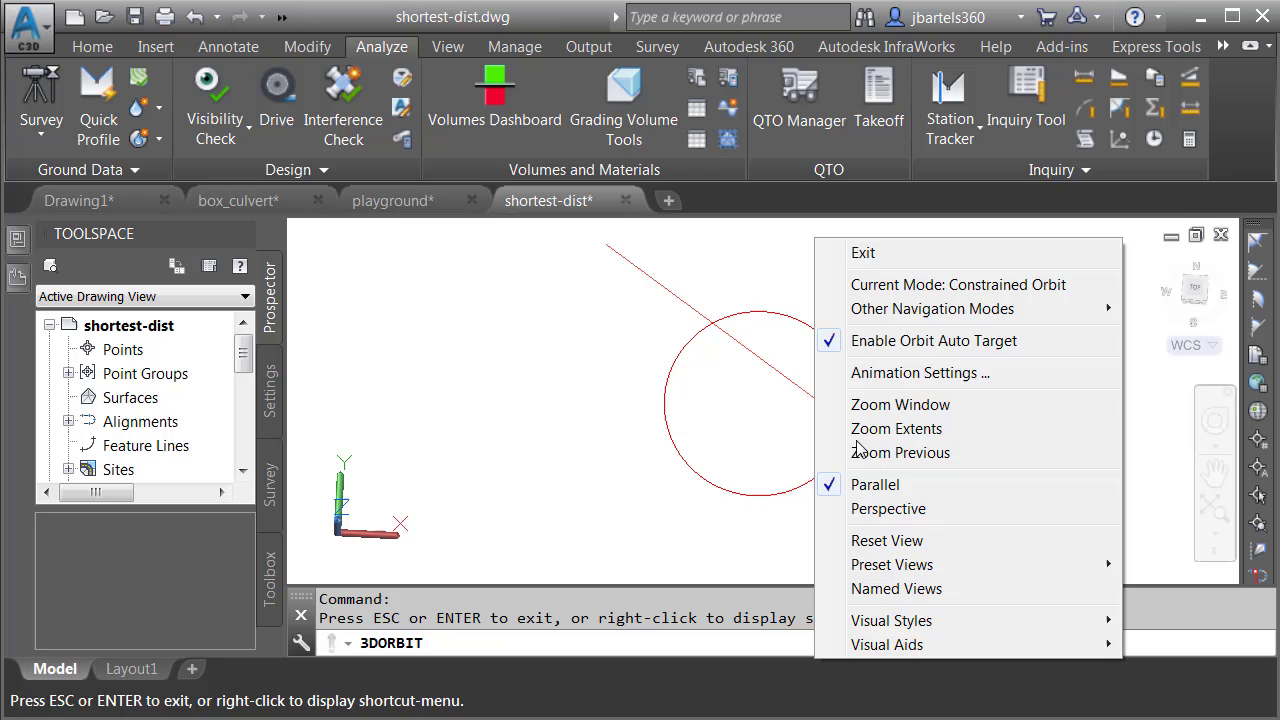
left_click(858, 540)
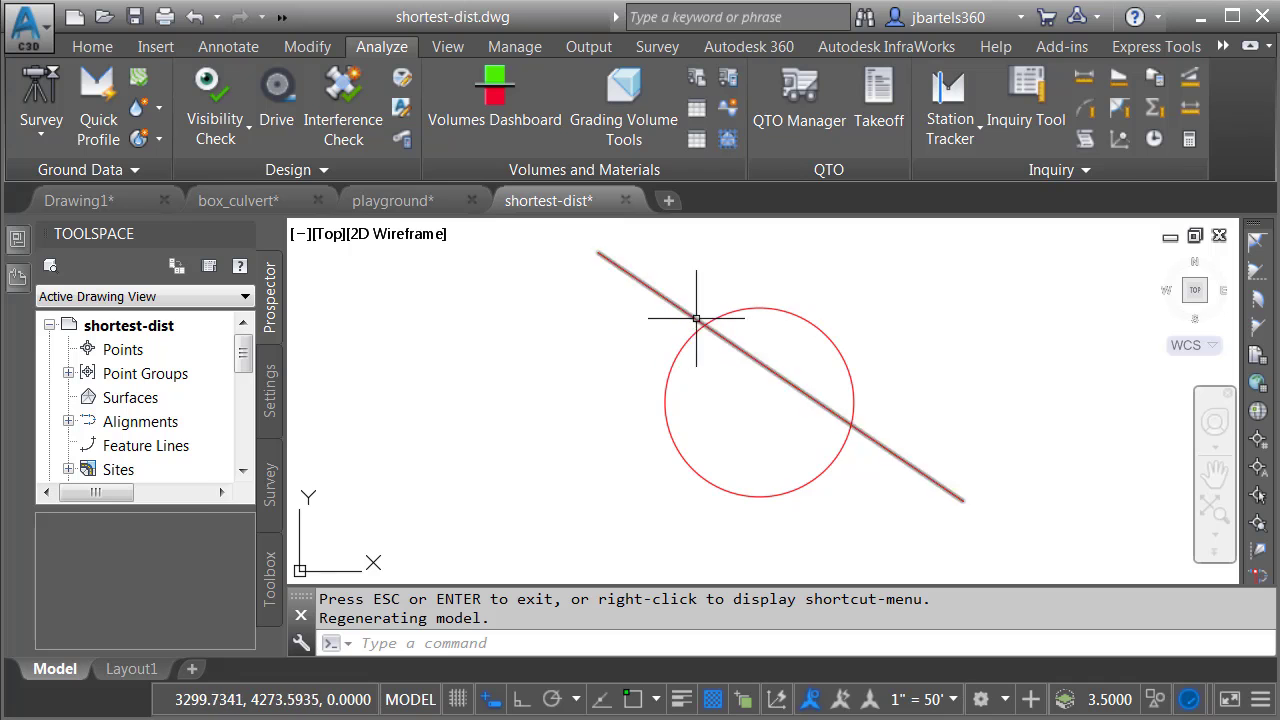
Step: Measure the minimum vertical distance between the circle and the diagonal line, drawing the crossing marker
left_click(1086, 171)
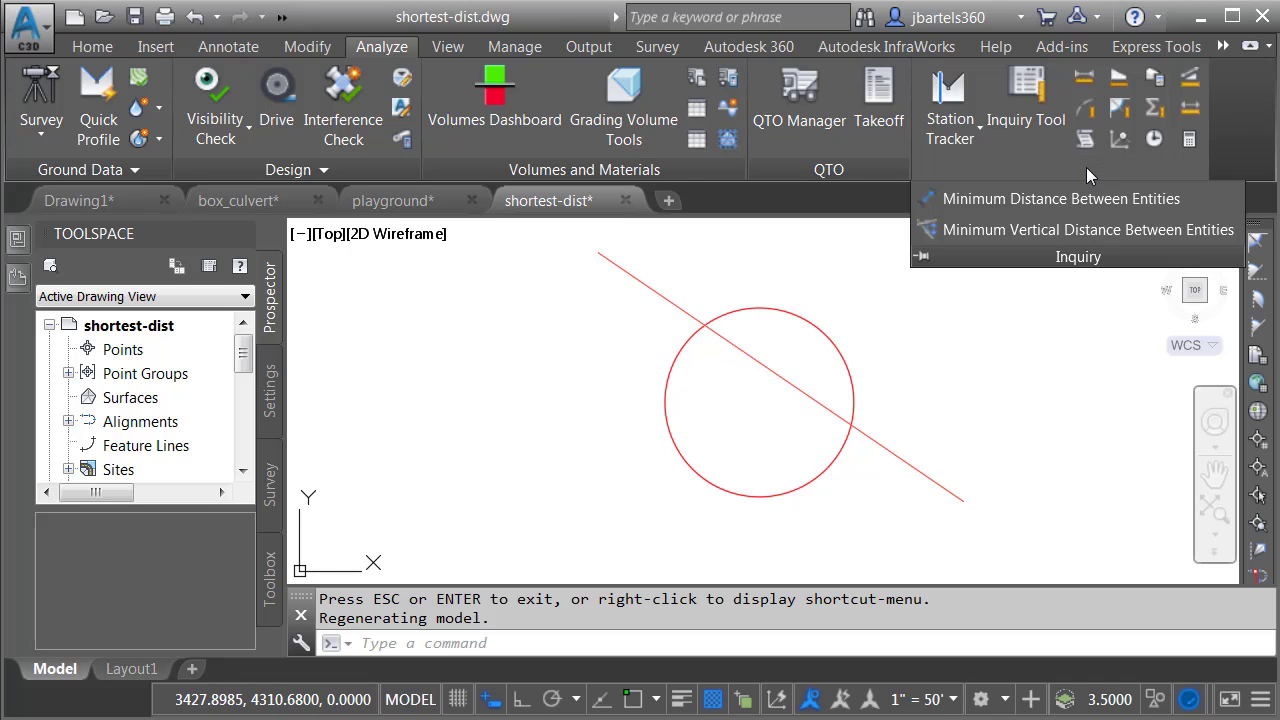
left_click(975, 229)
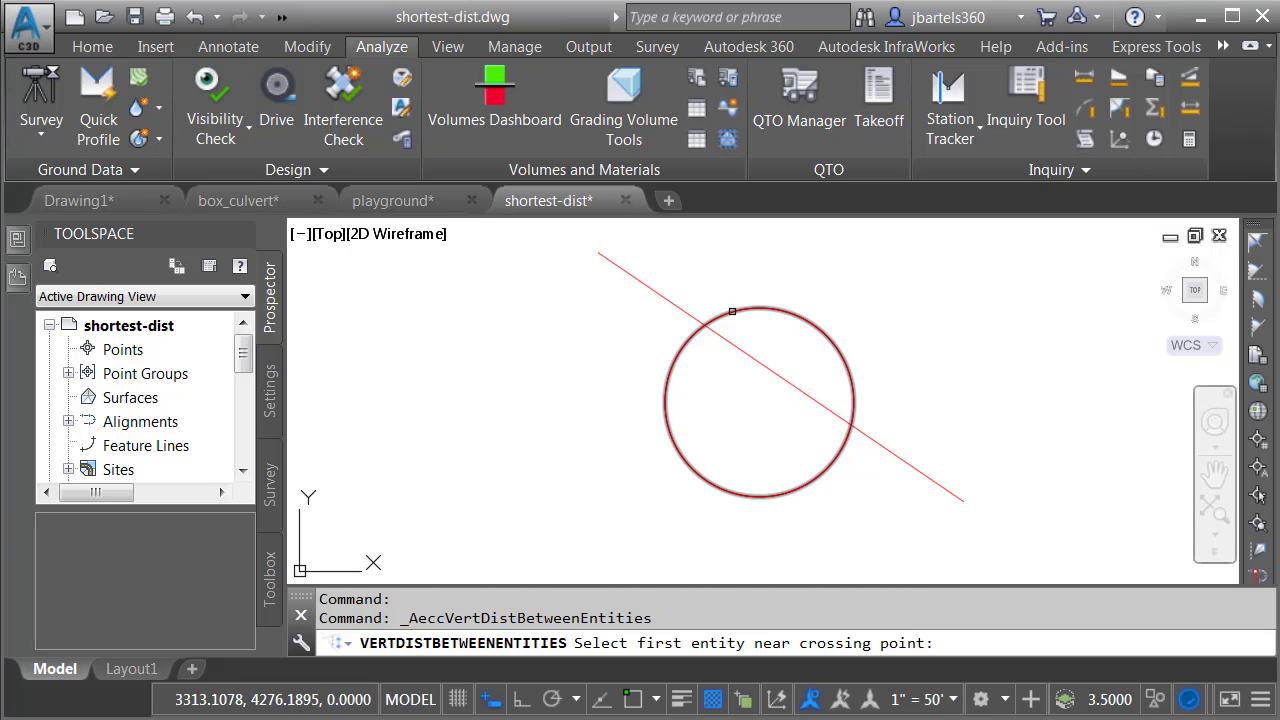
left_click(731, 312)
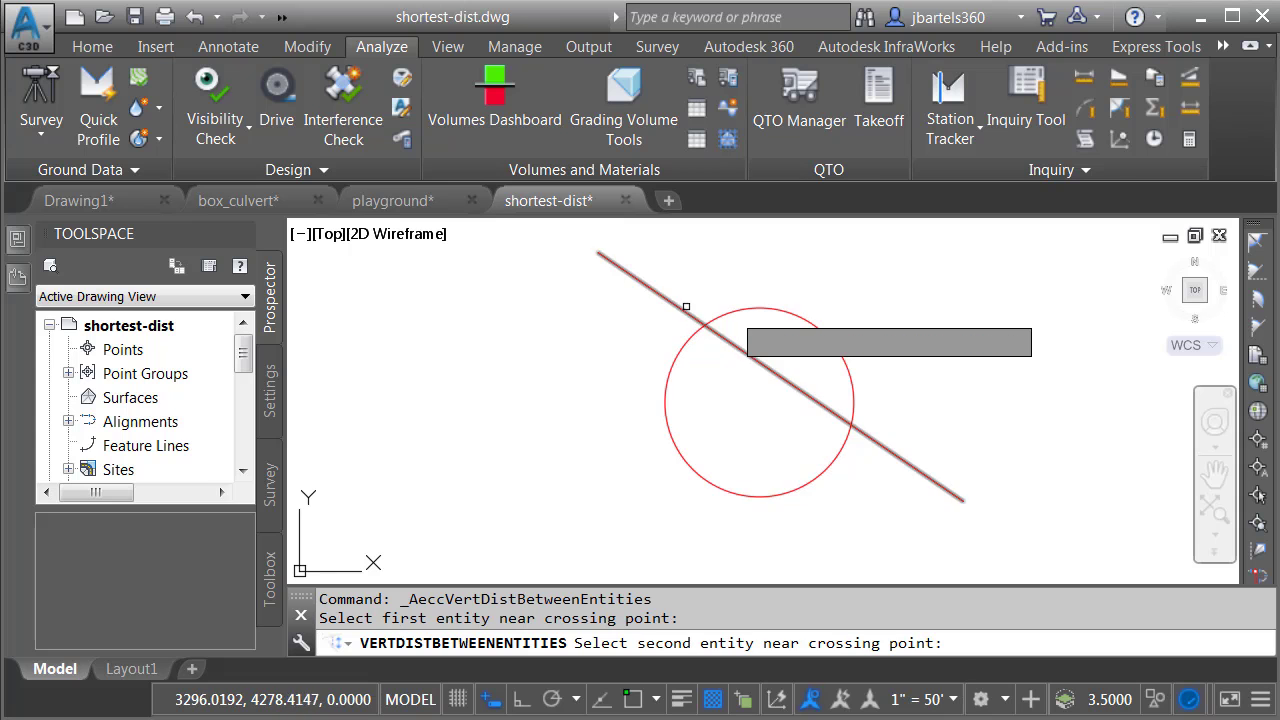
left_click(687, 314)
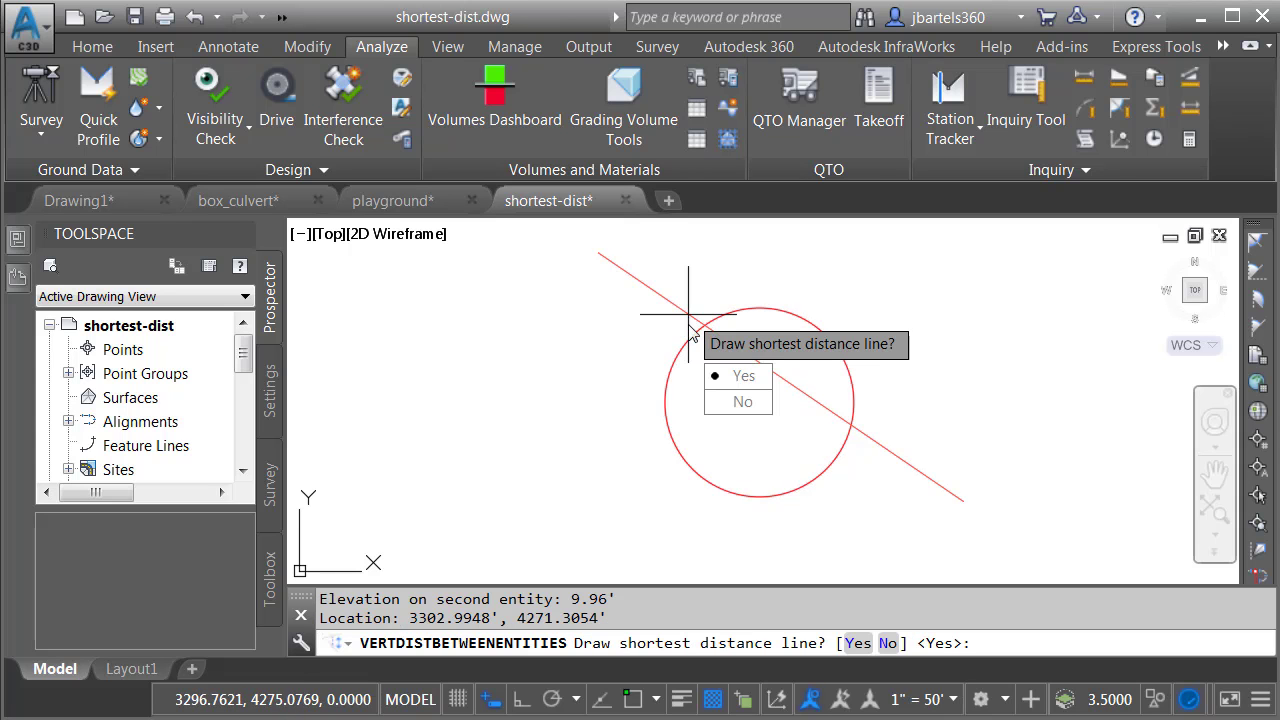
left_click(741, 378)
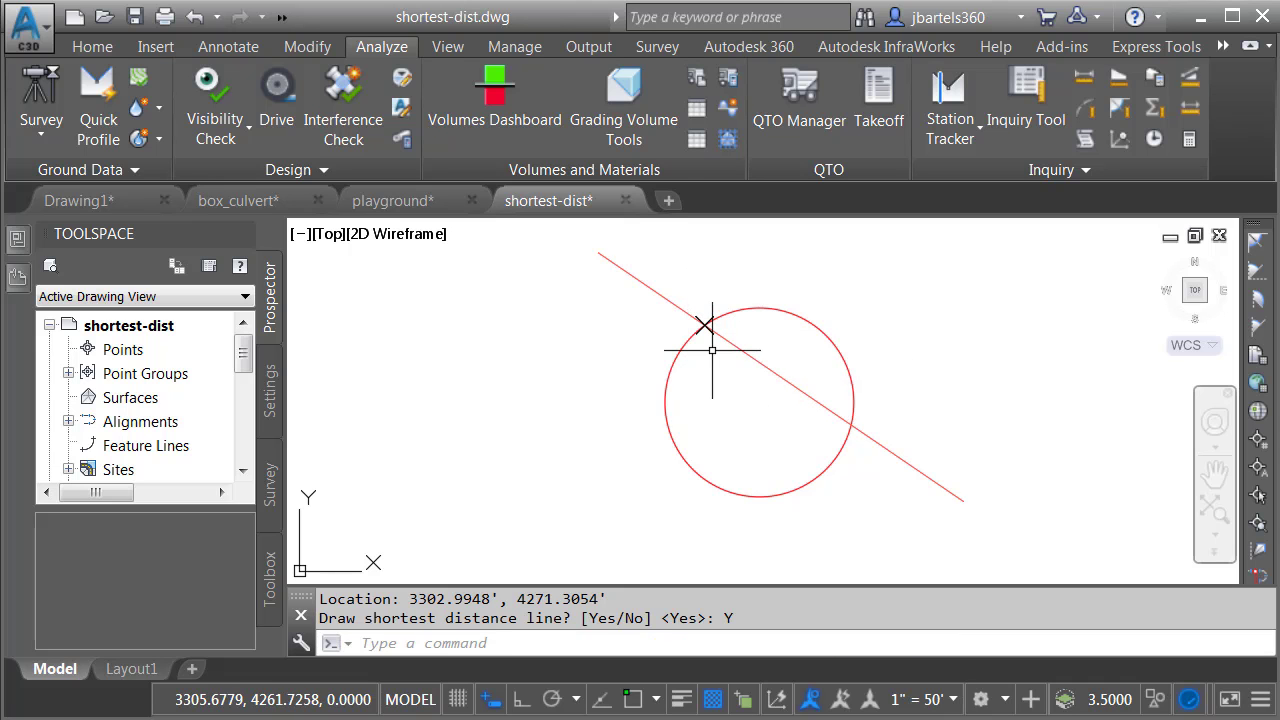
key("F2")
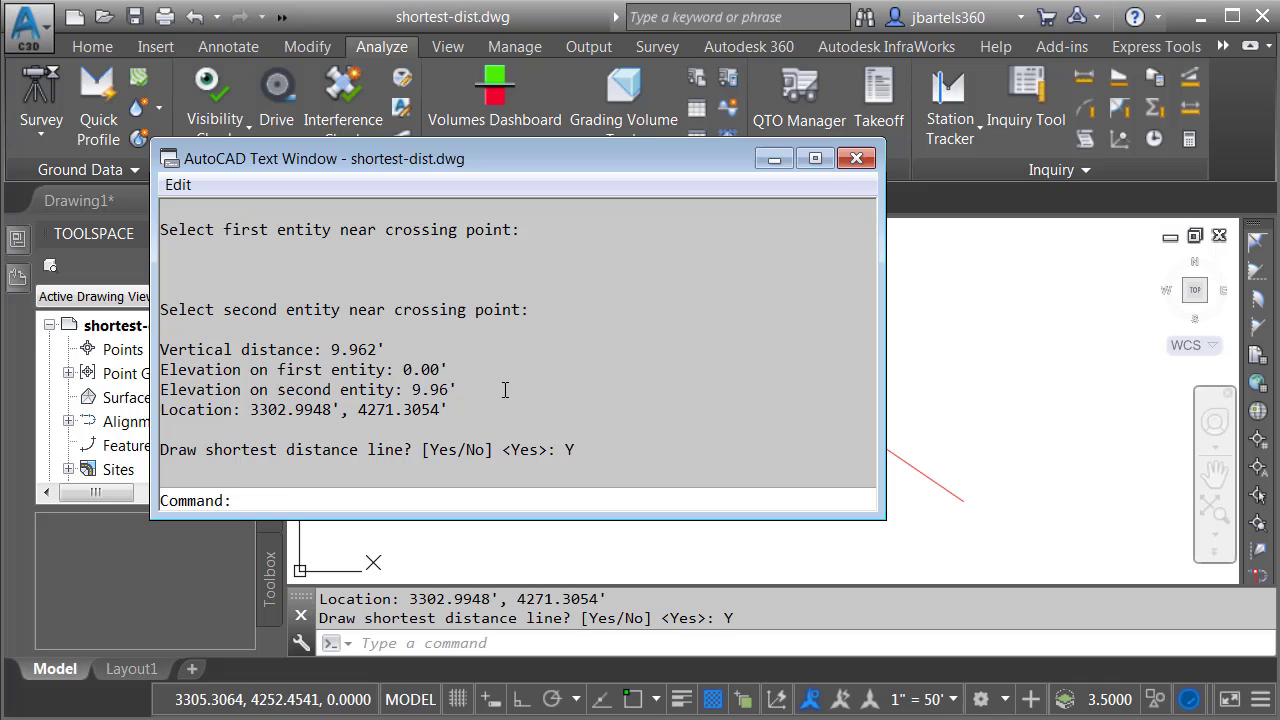
Step: Close the command history, orbit to view the crossing in 3D, then return to top plan view
left_click(856, 158)
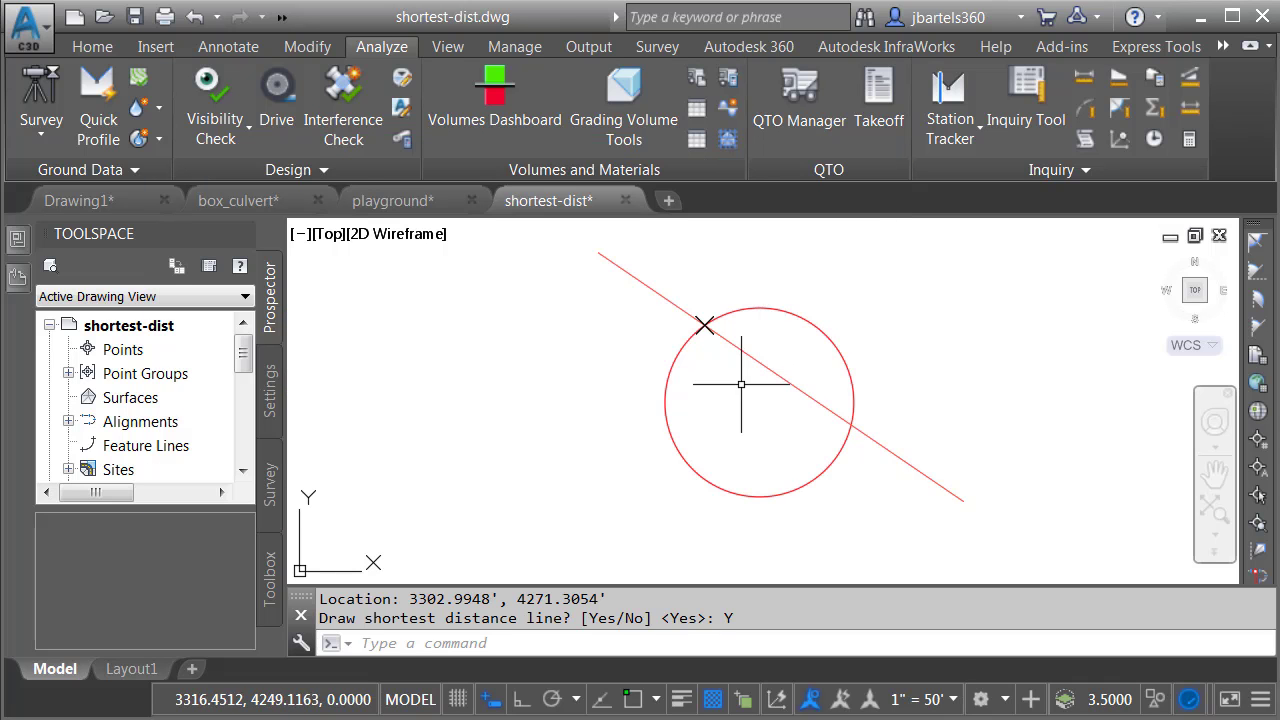
left_click(1211, 562)
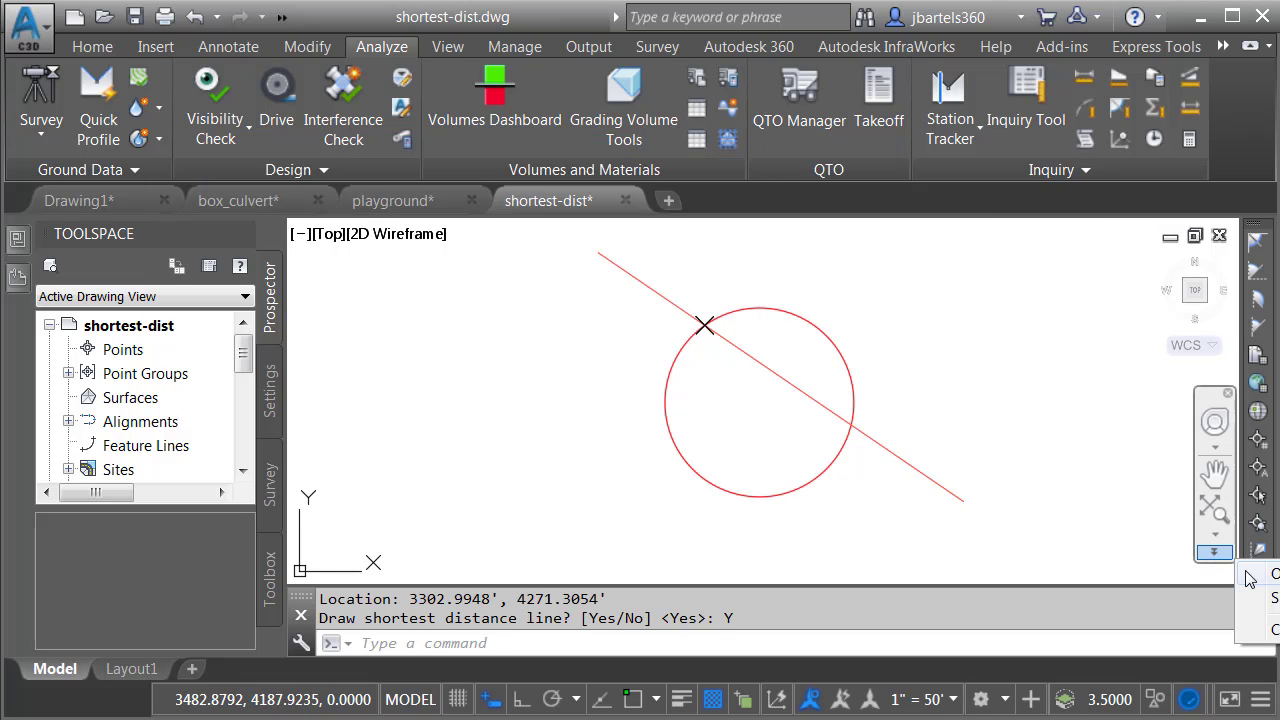
mouse_move(1251, 572)
left_click(1078, 571)
mouse_move(736, 430)
left_mouse_down()
mouse_move(724, 331)
mouse_move(709, 314)
mouse_move(740, 434)
mouse_move(743, 417)
mouse_move(740, 489)
left_mouse_up()
right_click(764, 234)
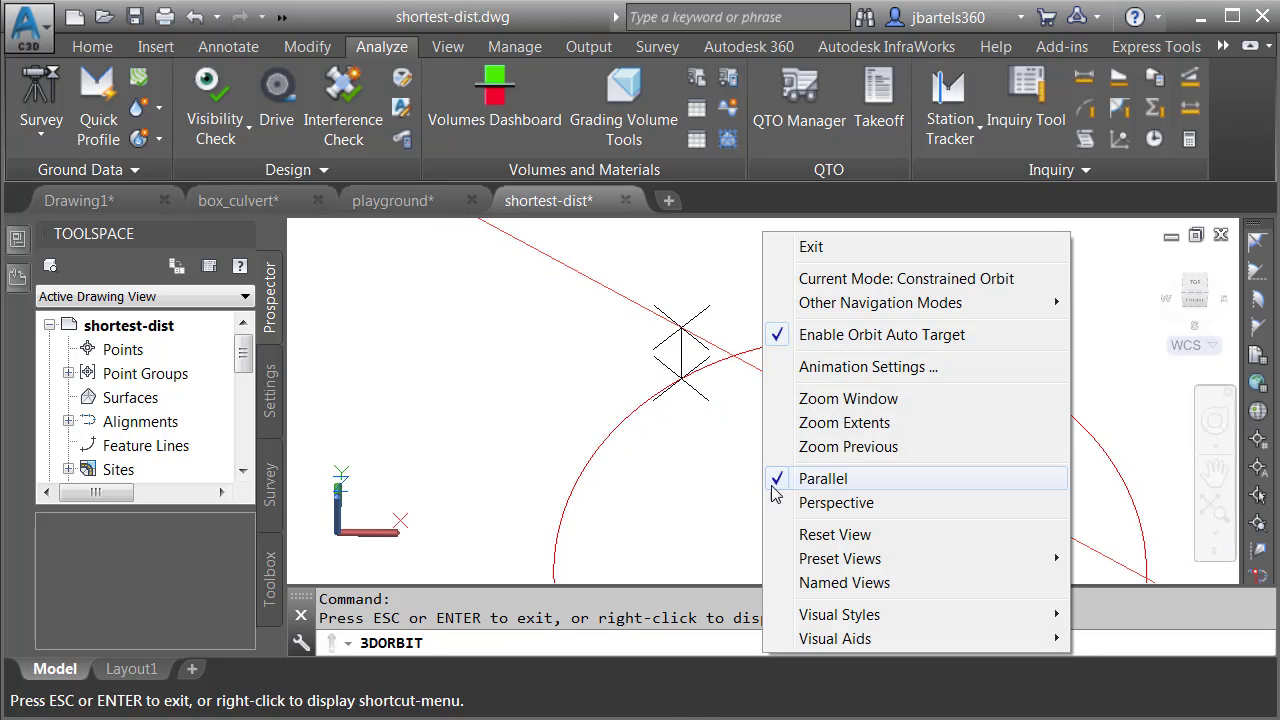
left_click(777, 534)
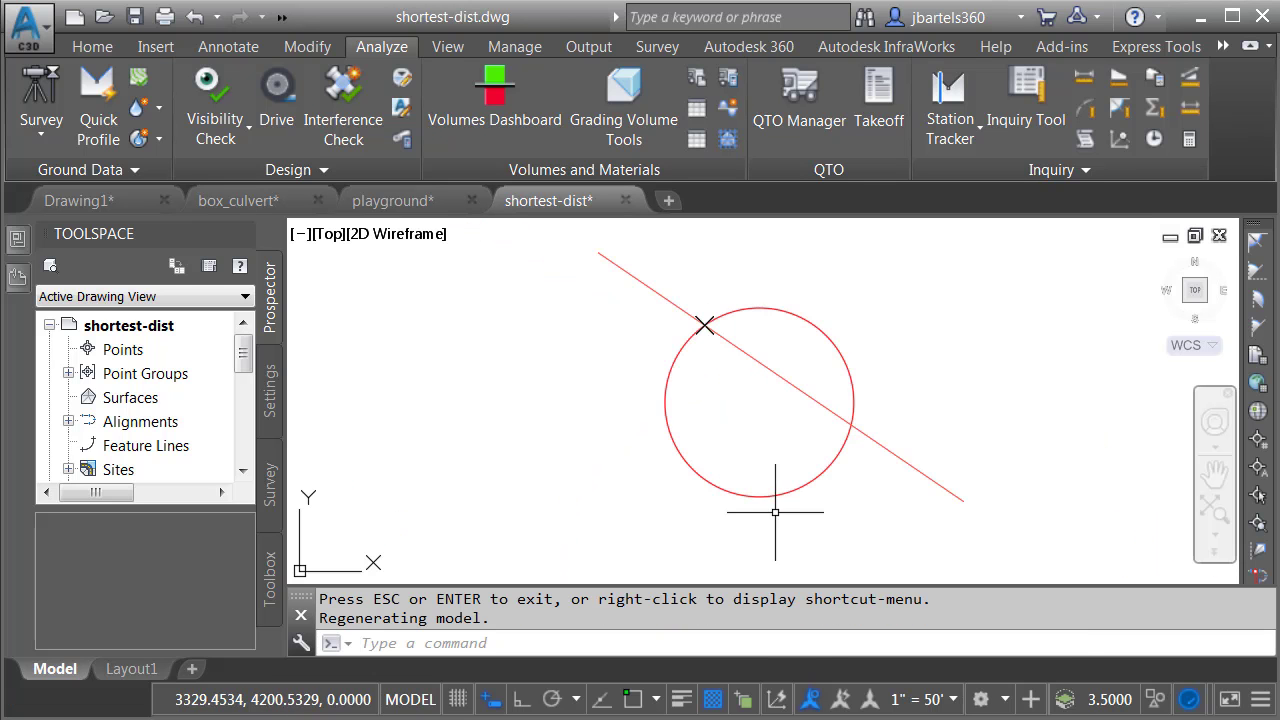
Step: Window-select the three vertical-distance markers and delete them
left_click(656, 356)
left_click(704, 325)
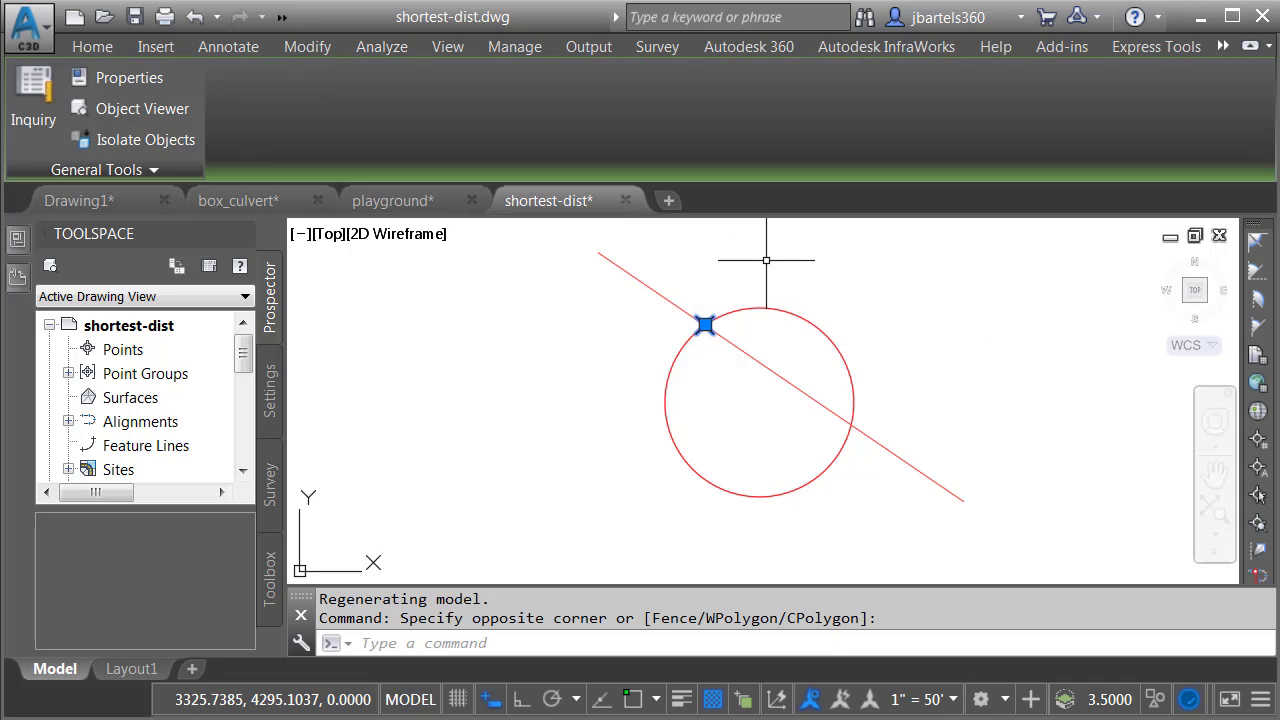
key("Delete")
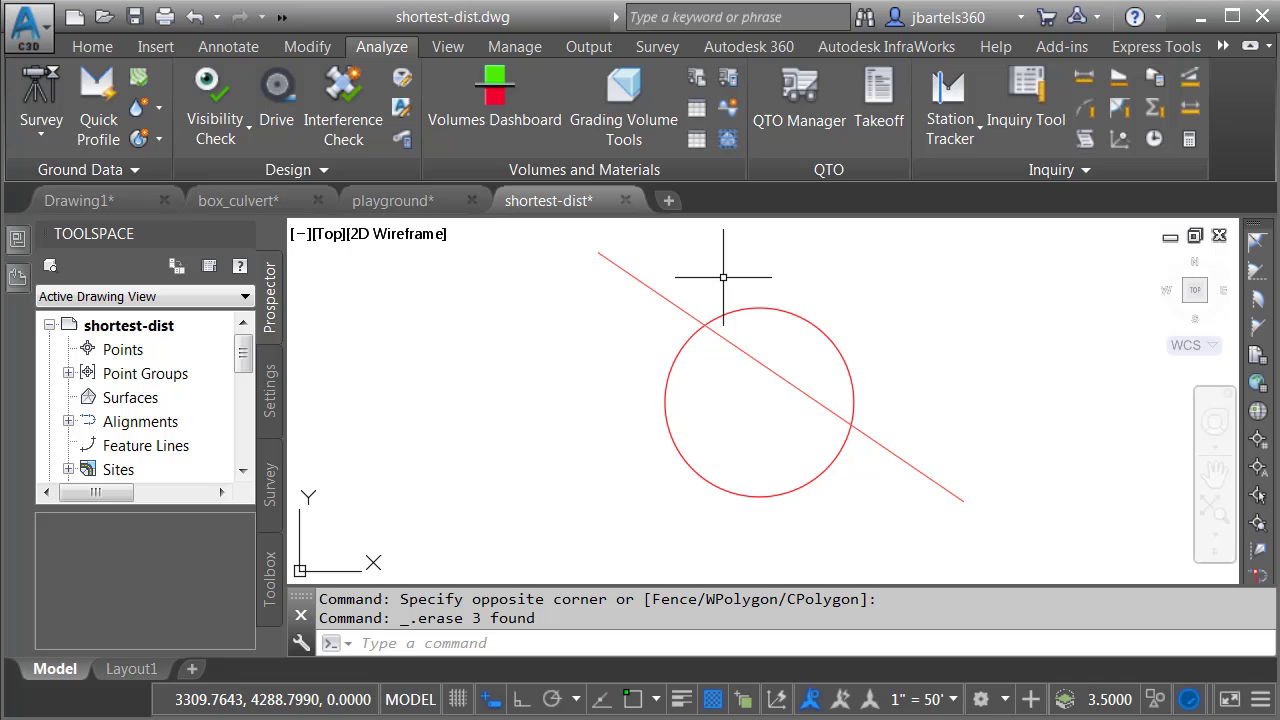
Step: Switch to the playground drawing and zoom toward the parking lot curb and red playground boundary
left_click(392, 200)
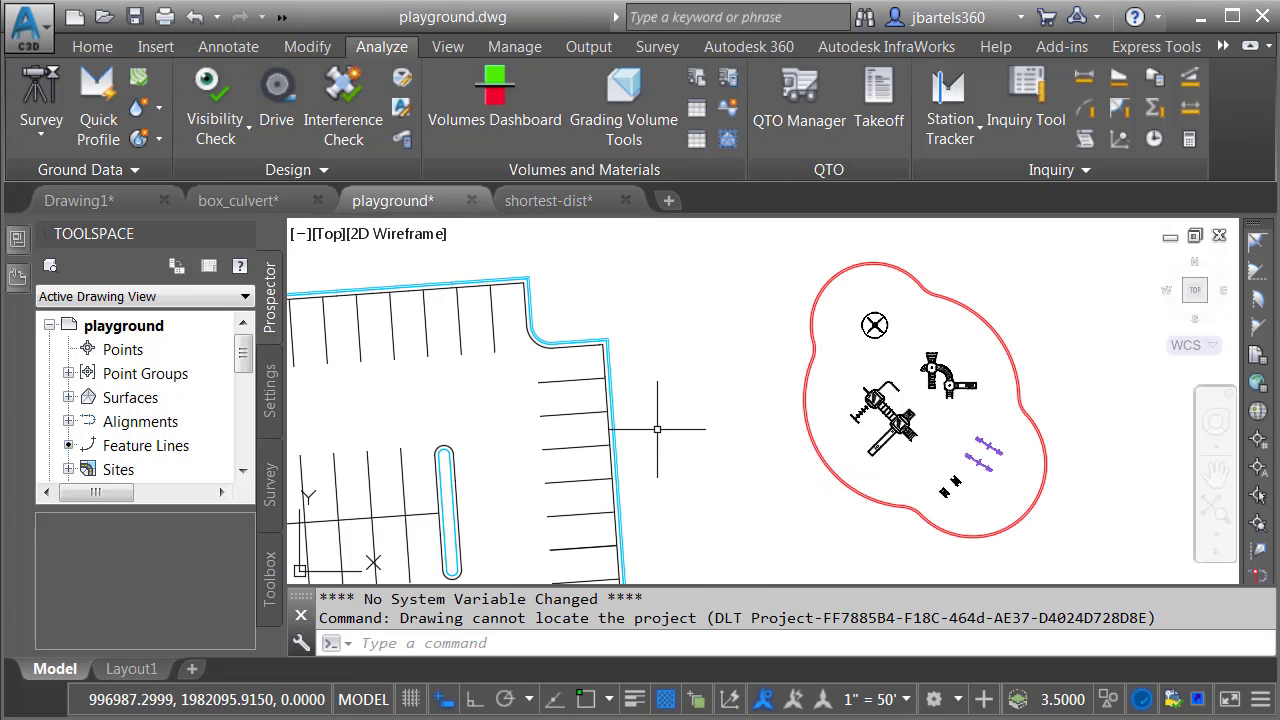
scroll(622, 436, "up", 2)
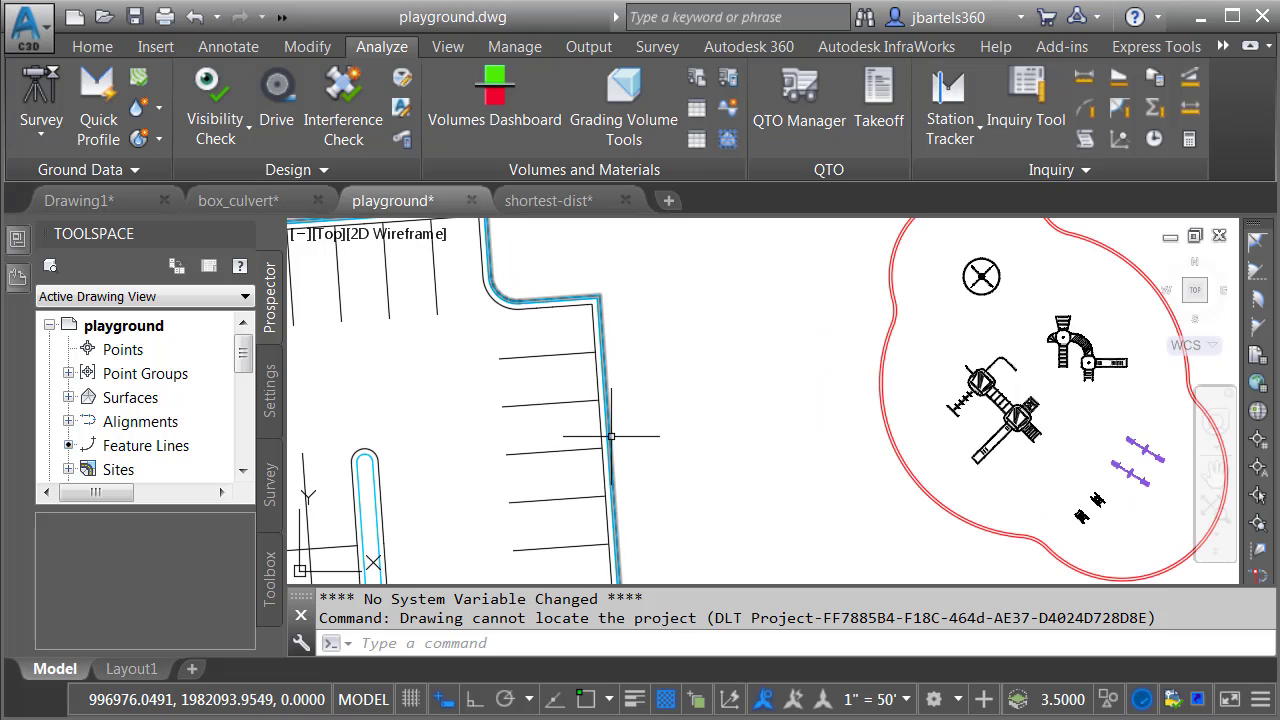
mouse_move(611, 436)
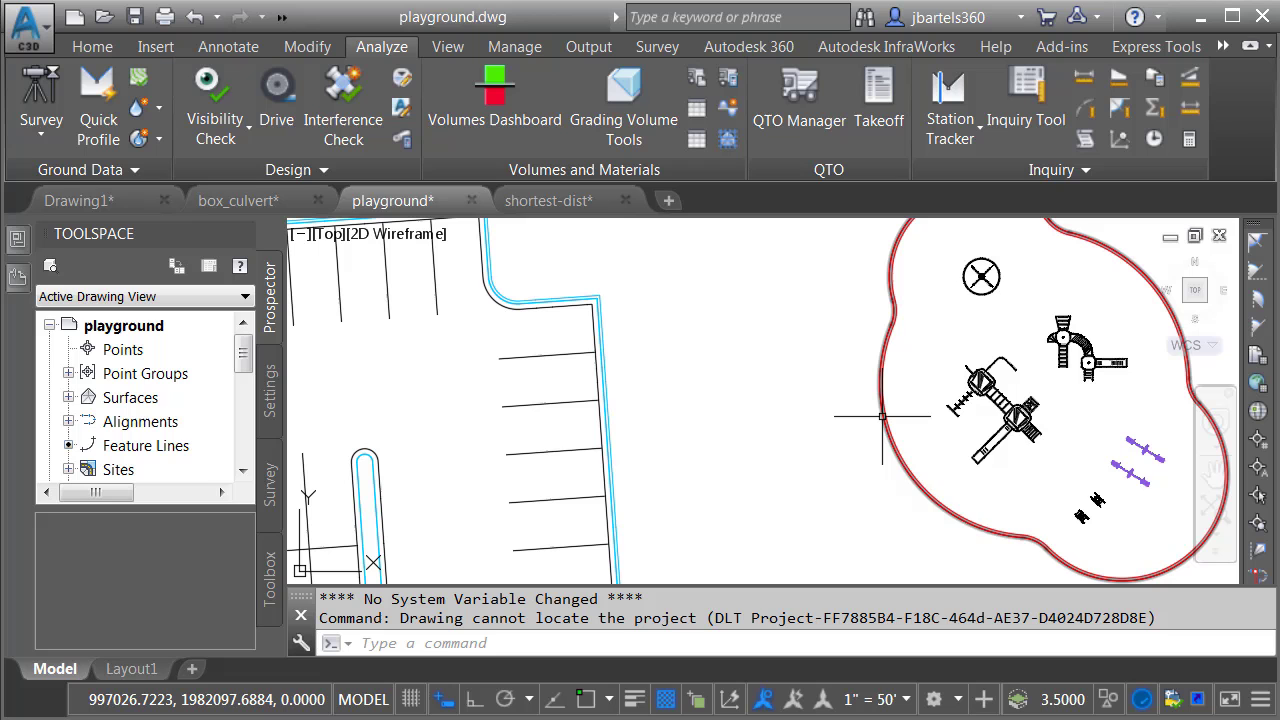
mouse_move(882, 416)
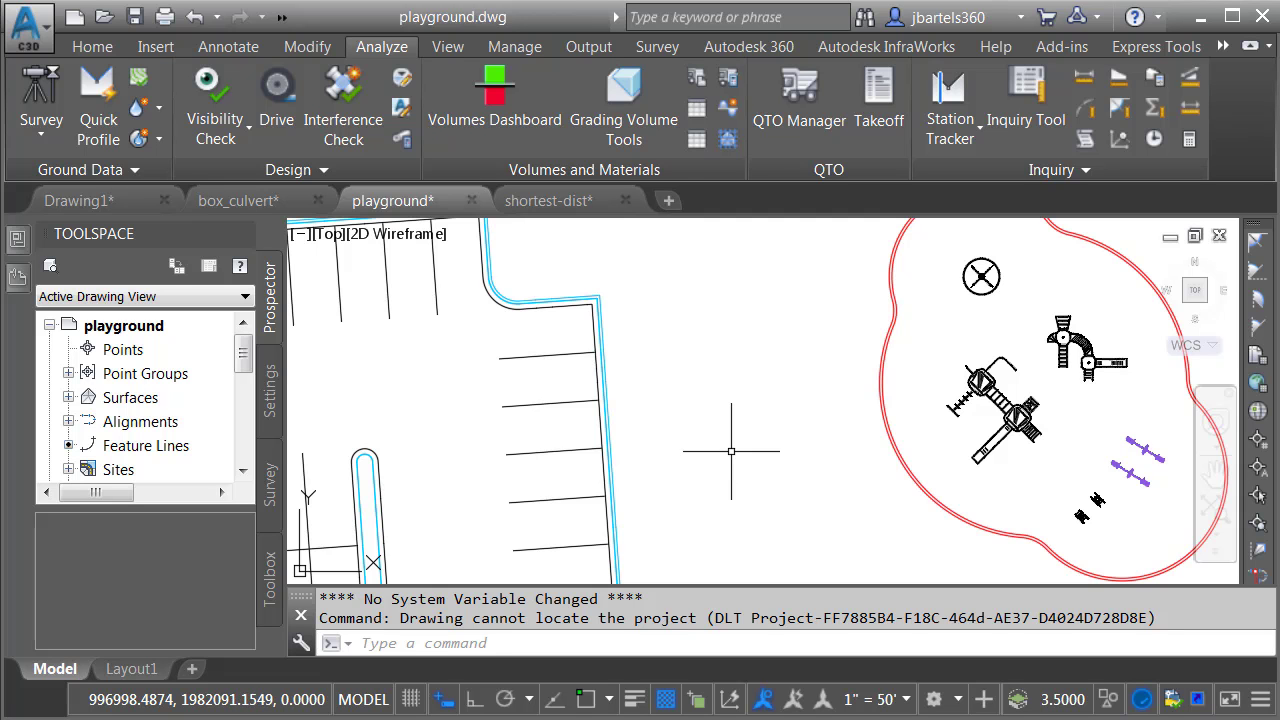
scroll(717, 456, "up", 1)
Step: Measure the minimum distance from the cyan curb line to the red playground boundary, drawing the line
scroll(717, 456, "up", 1)
middle_click_drag(740, 443, 663, 468)
left_click(1078, 171)
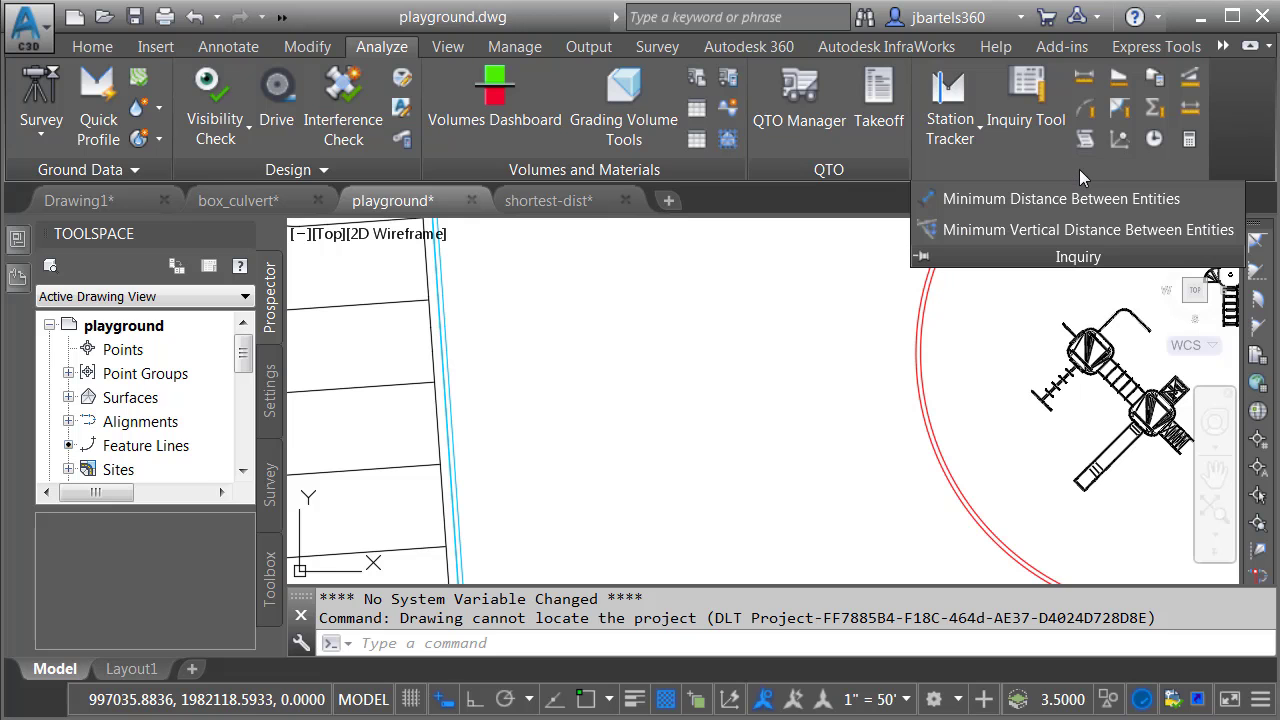
left_click(994, 198)
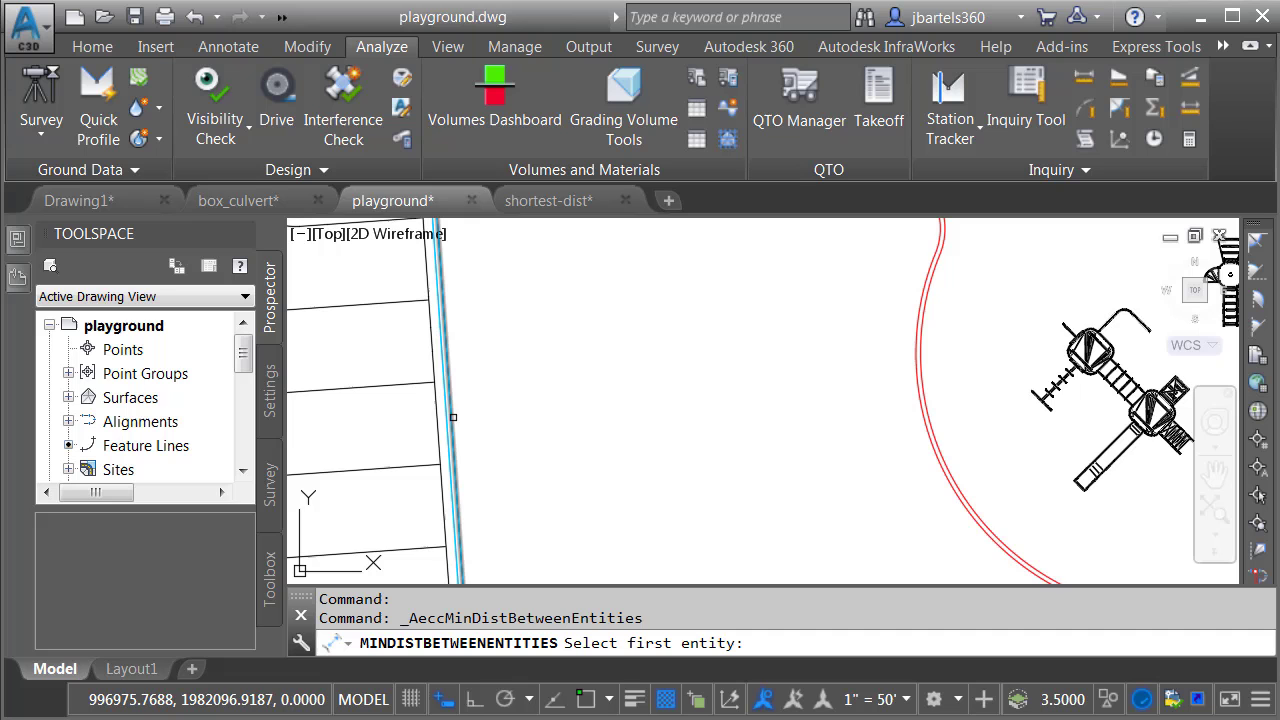
left_click(452, 417)
scroll(898, 398, "up", 2)
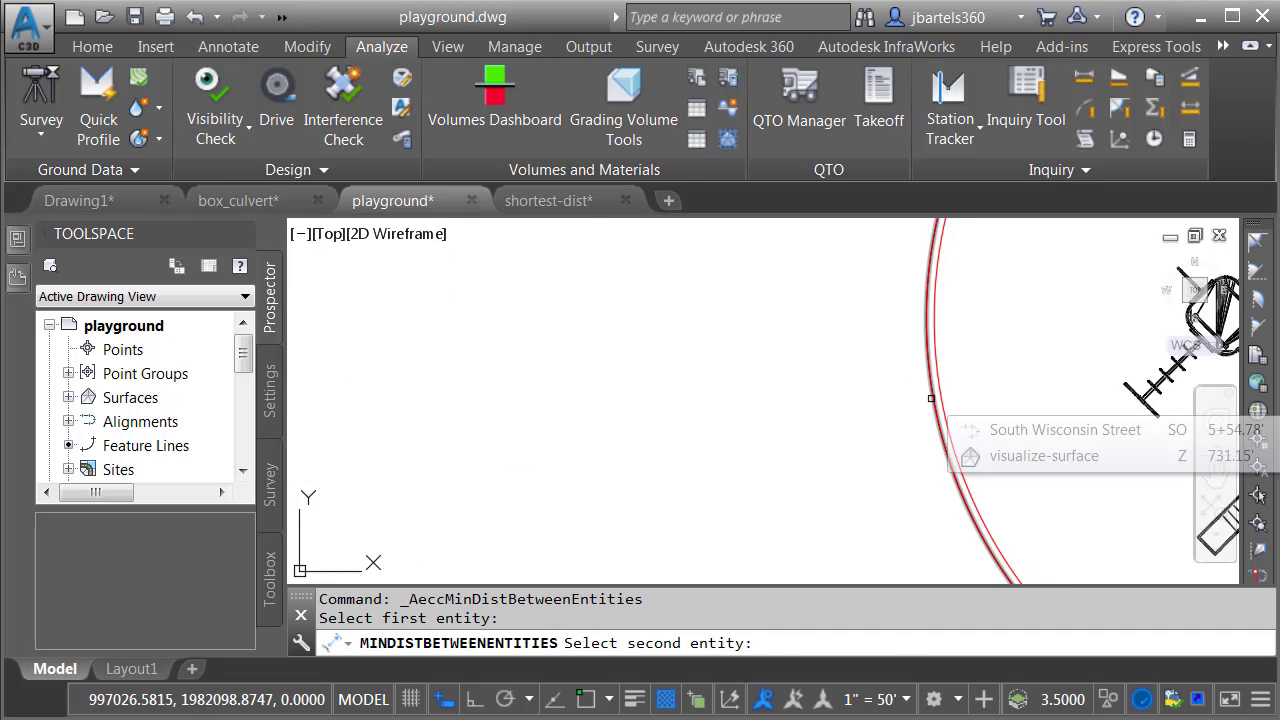
left_click(931, 398)
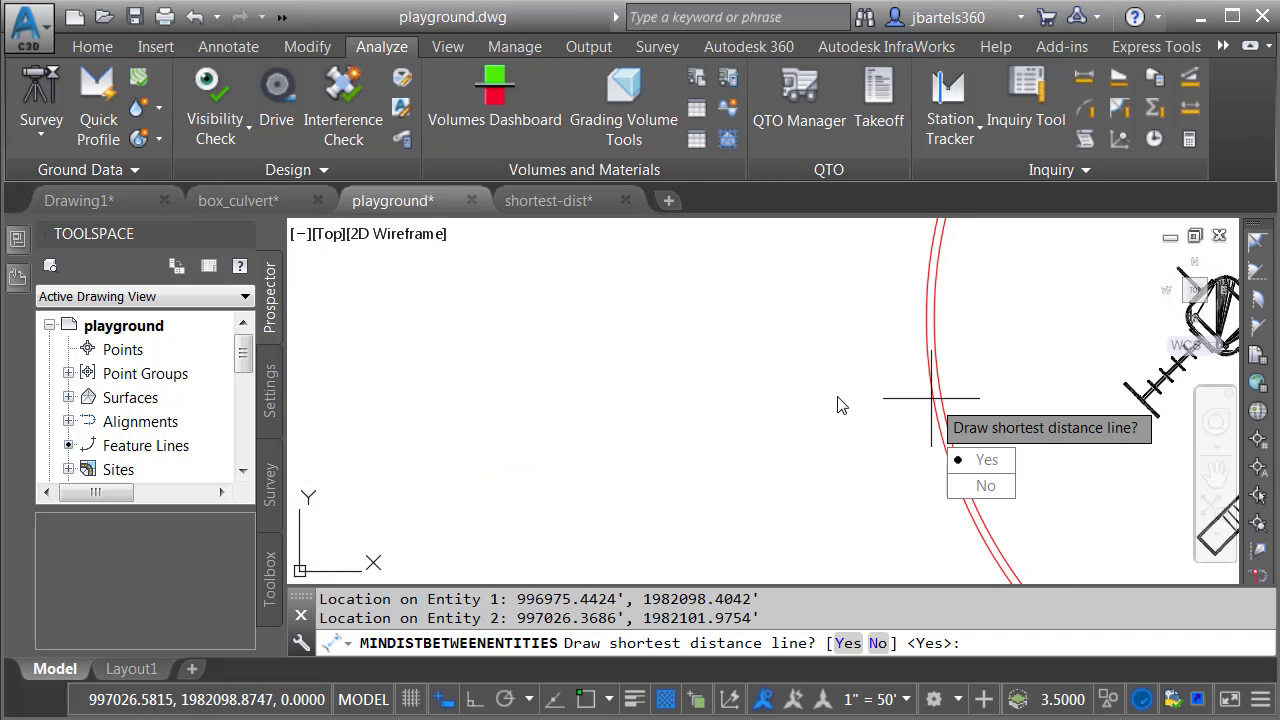
left_click(985, 461)
scroll(715, 420, "down", 2)
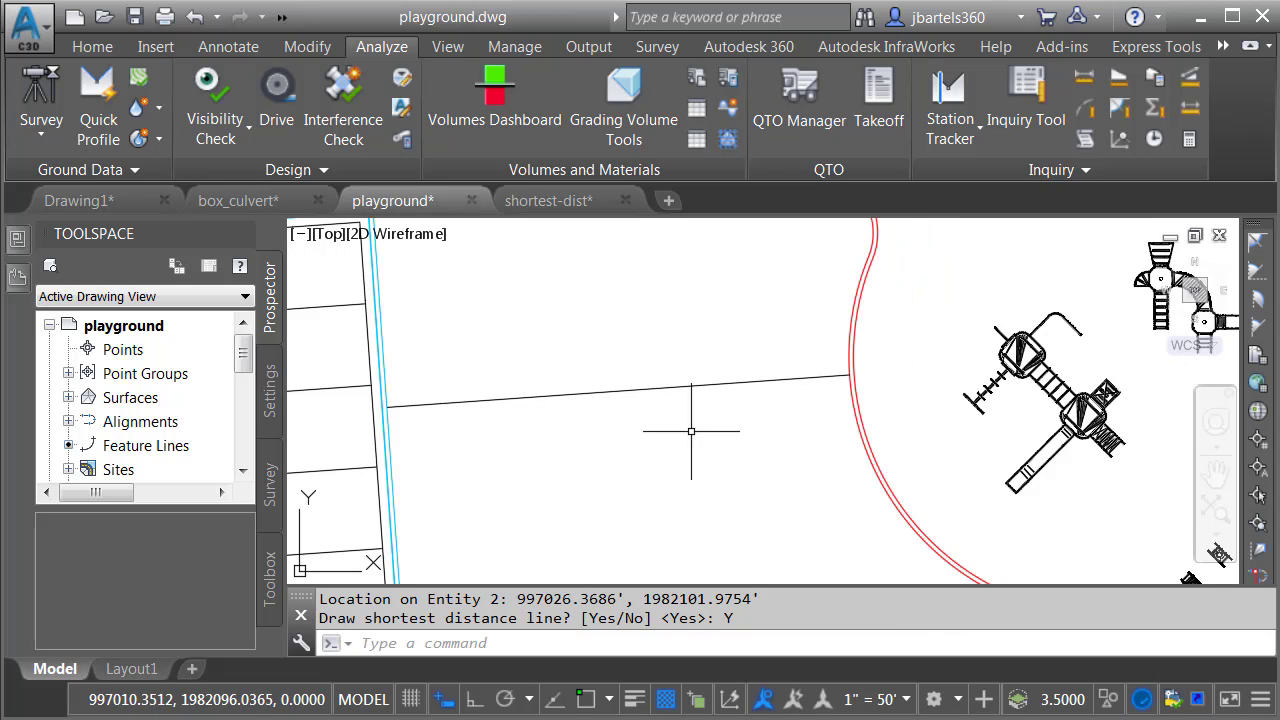
middle_click_drag(689, 434, 735, 435)
Step: Review the 51.051' result, erase the distance line, and switch to the box_culvert drawing
key("F2")
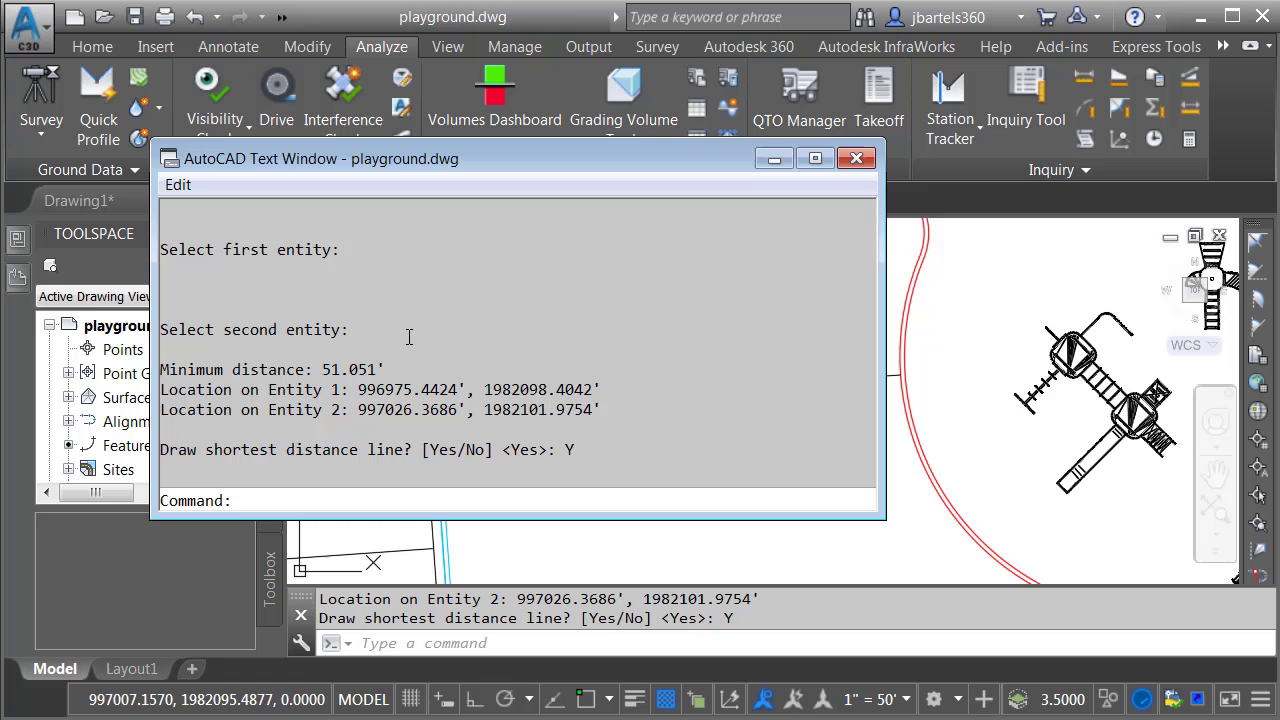
left_click(855, 160)
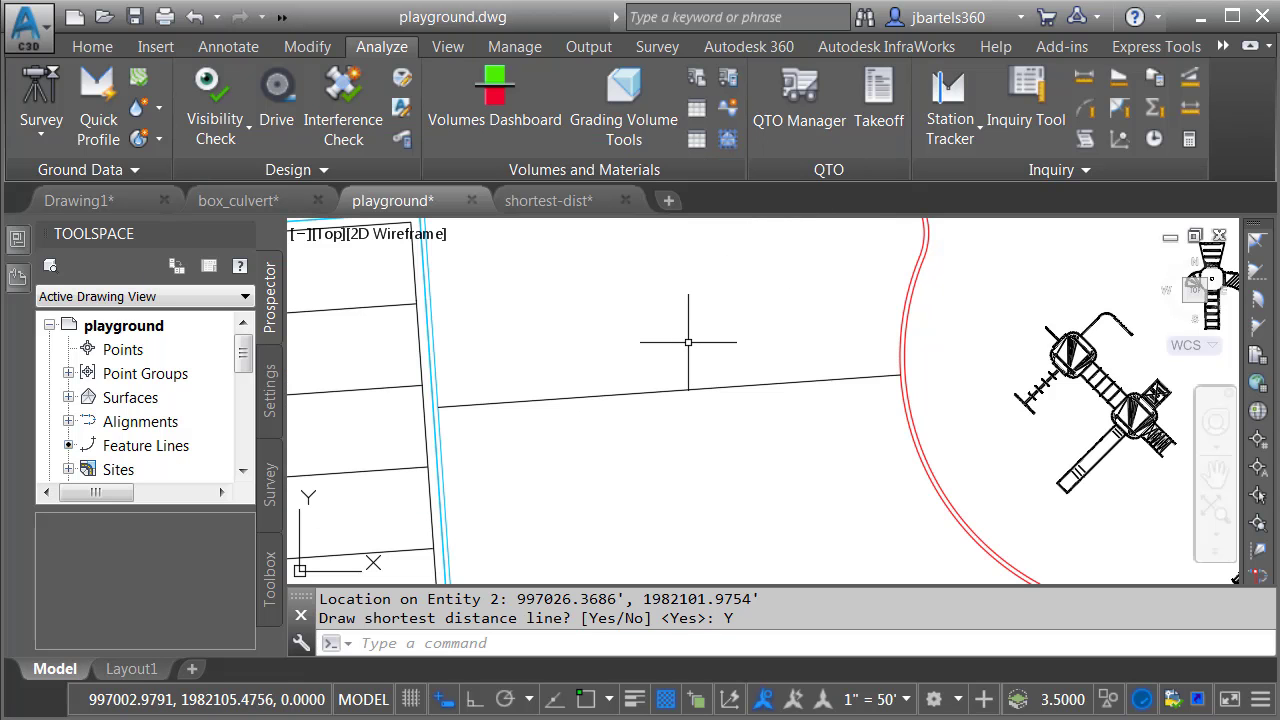
left_click(666, 374)
left_click(639, 420)
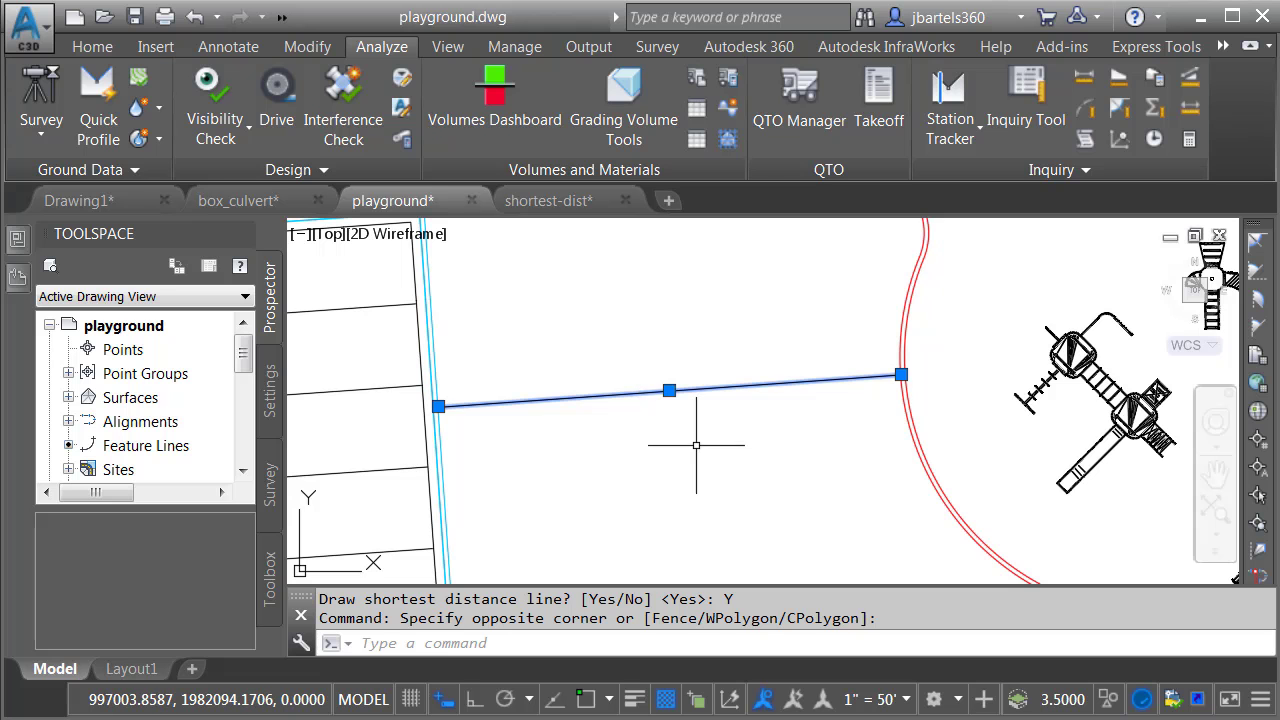
key("Delete")
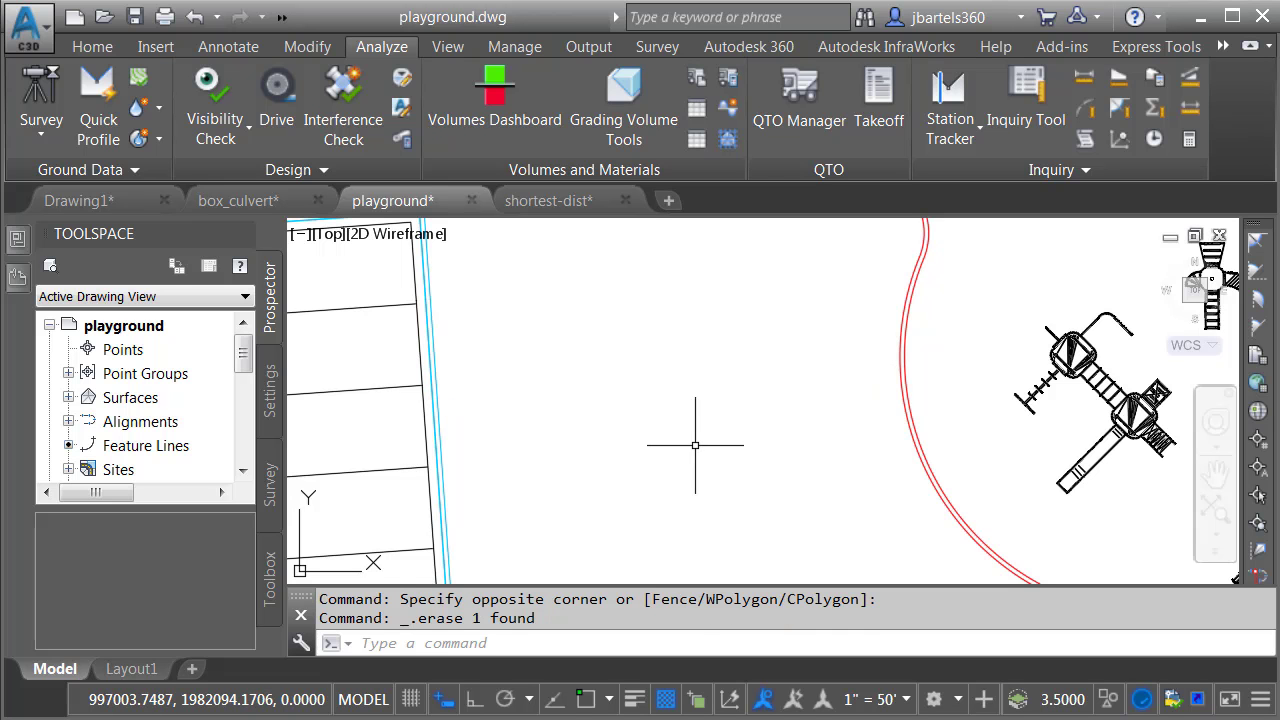
left_click(255, 204)
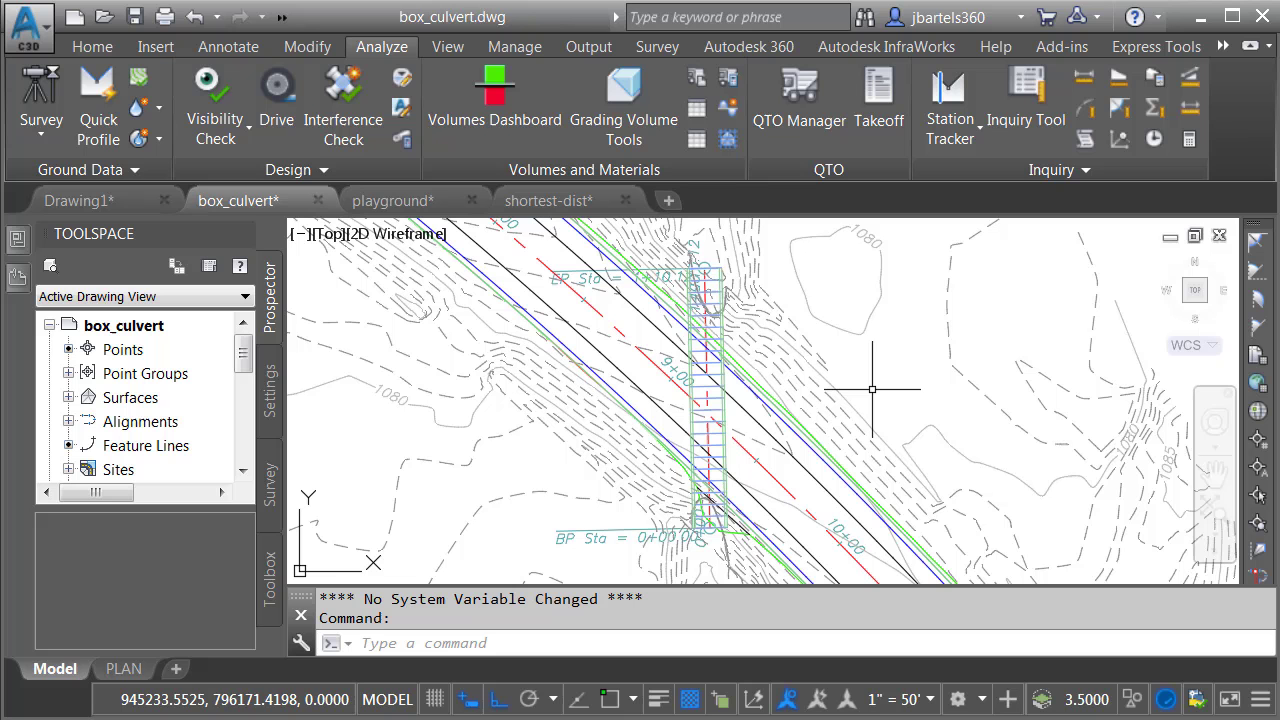
Step: Select the roadway corridor and its feature lines and isolate them from everything else
mouse_move(875, 389)
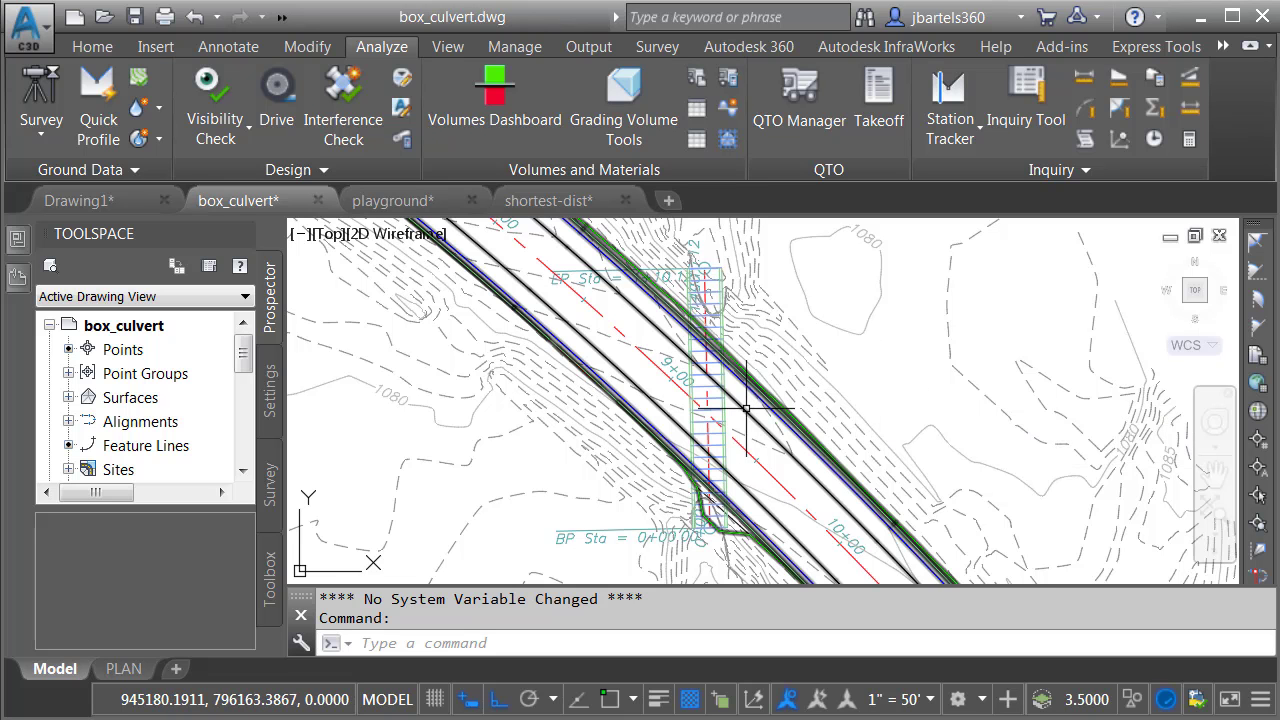
mouse_move(746, 408)
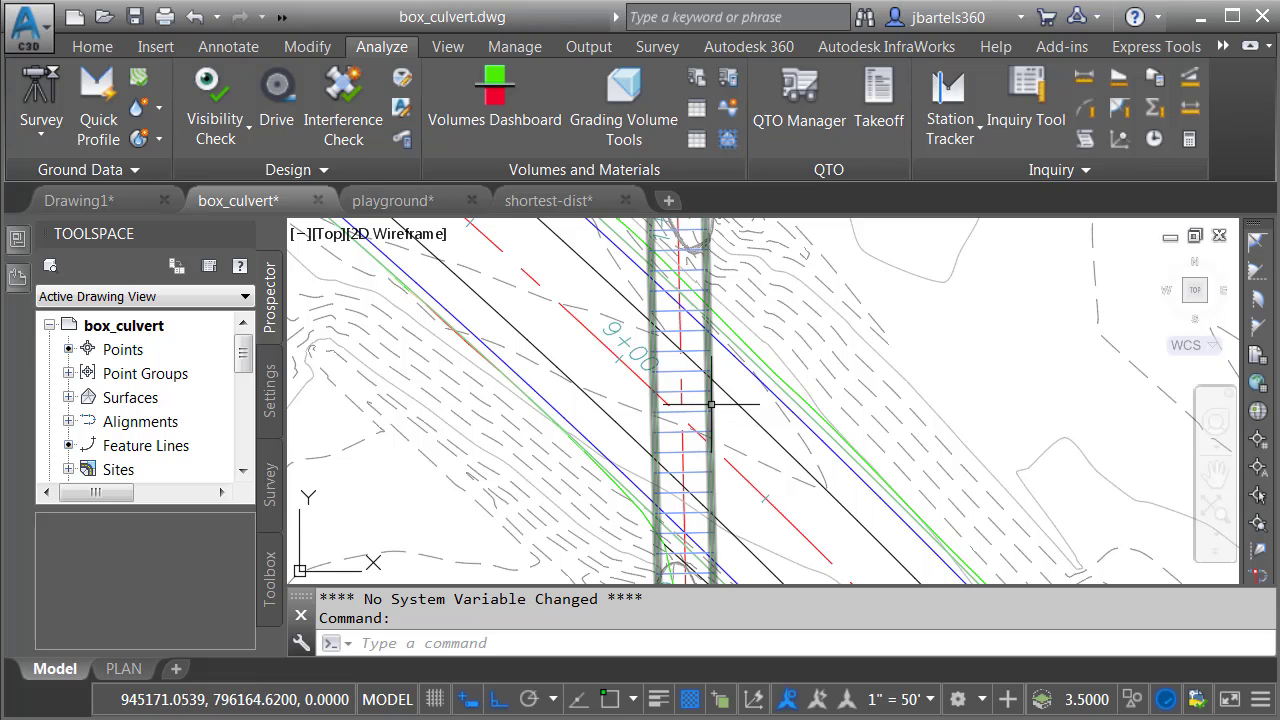
mouse_move(711, 404)
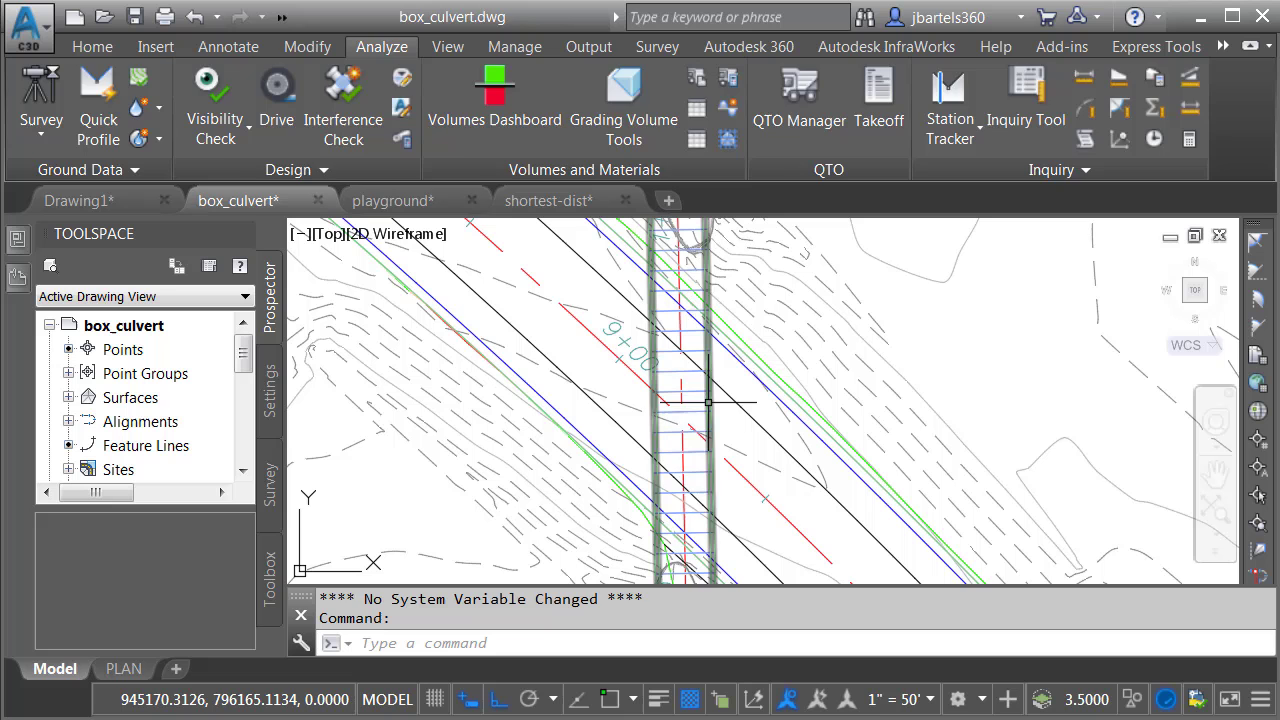
left_click(707, 402)
left_click(730, 397)
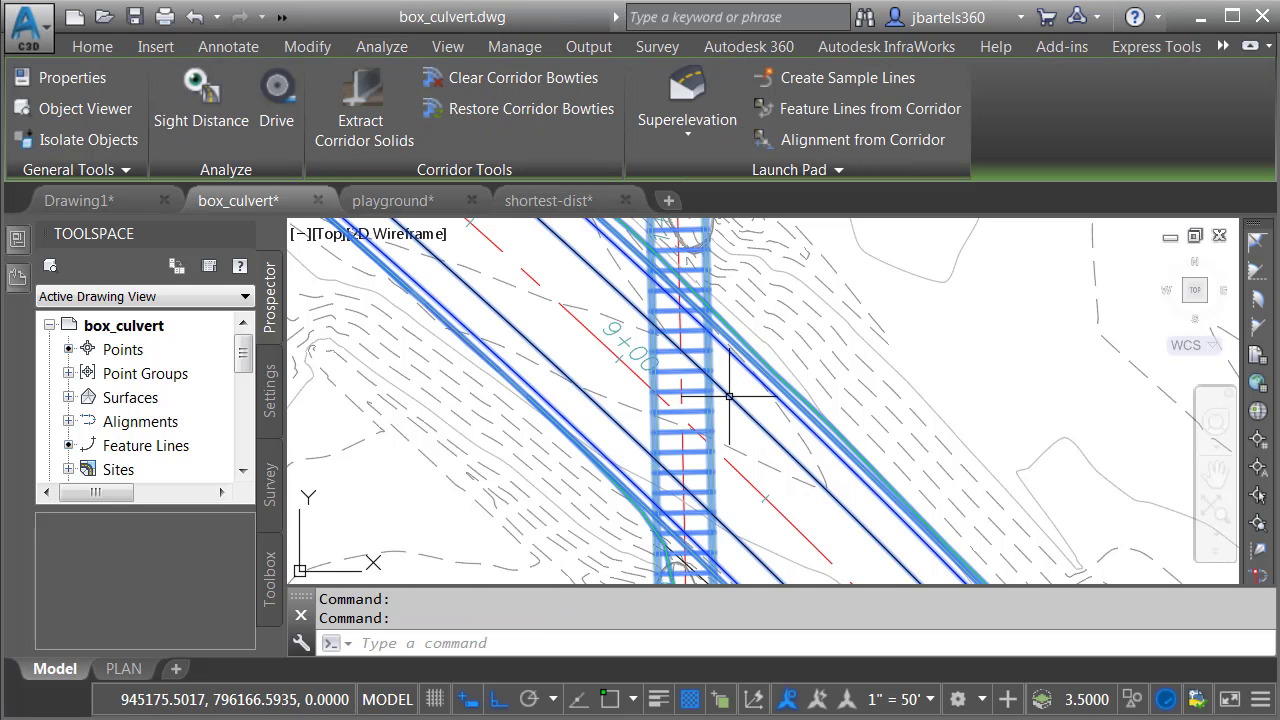
left_click(1133, 700)
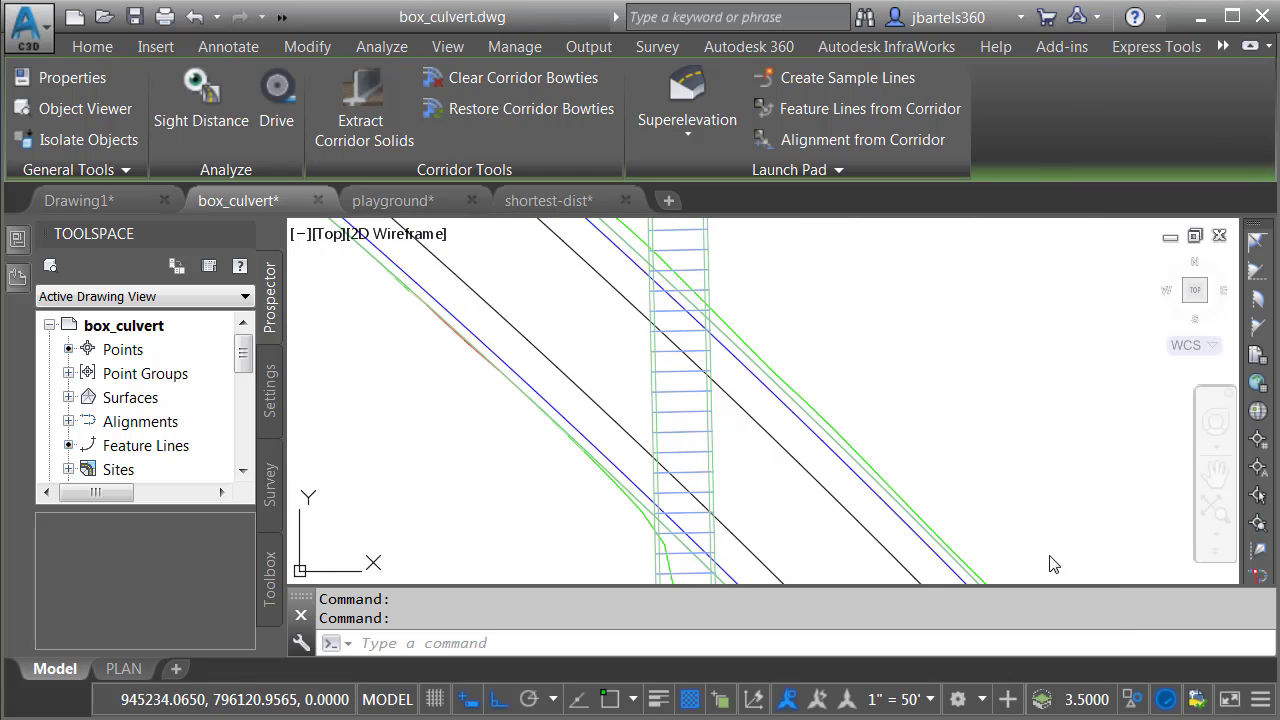
Step: Orbit the corridor to check it in 3D, then return to the flat top view
left_click(704, 422)
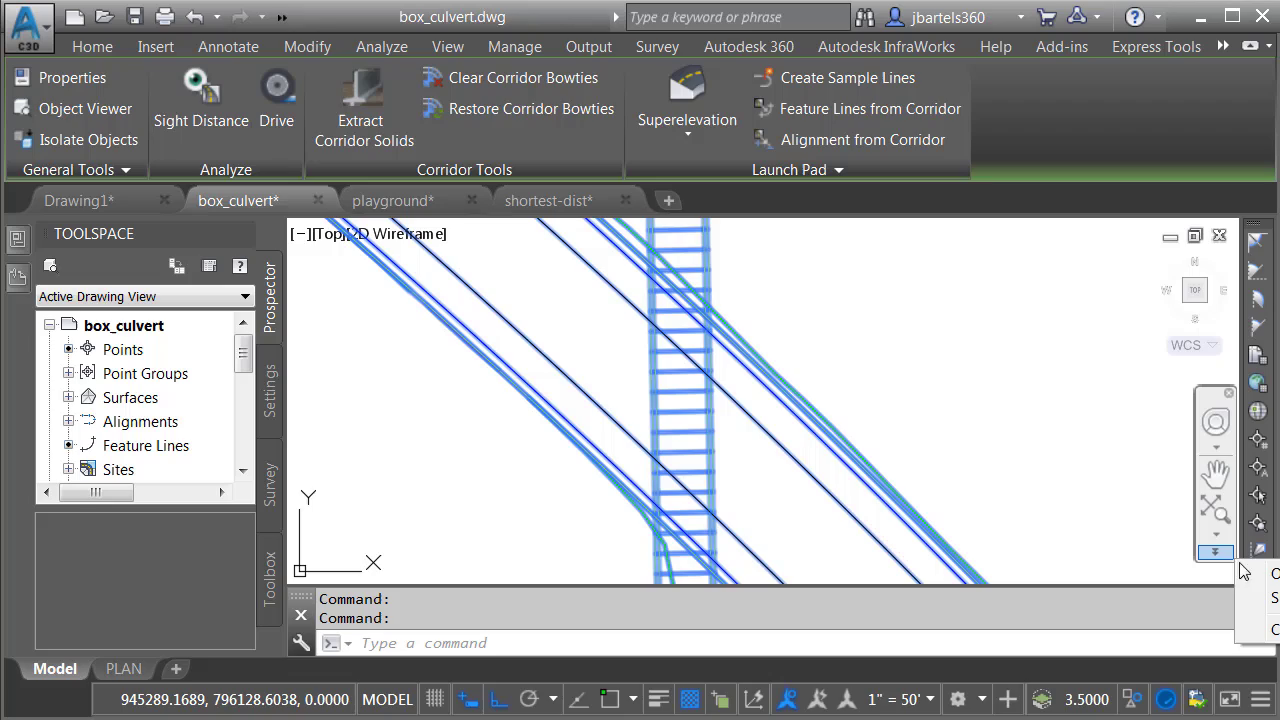
left_click(1208, 556)
left_click(1190, 574)
left_click_drag(812, 488, 693, 411)
right_click(684, 251)
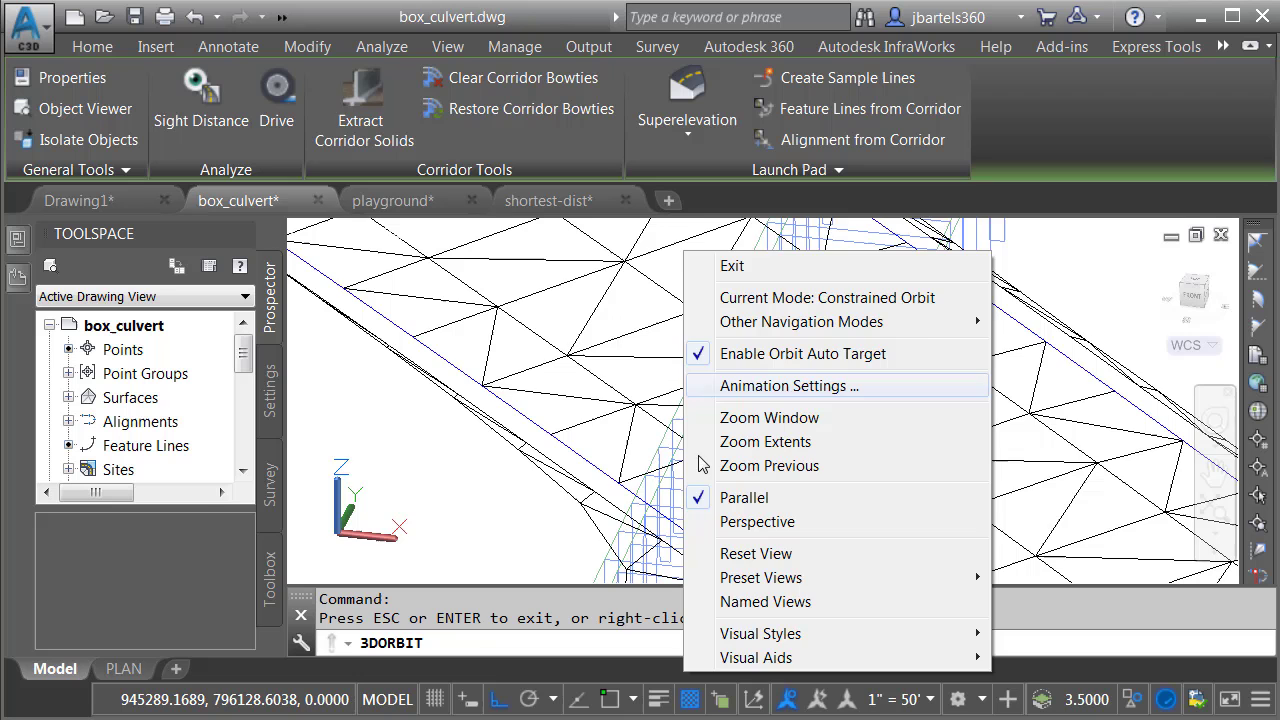
left_click(712, 553)
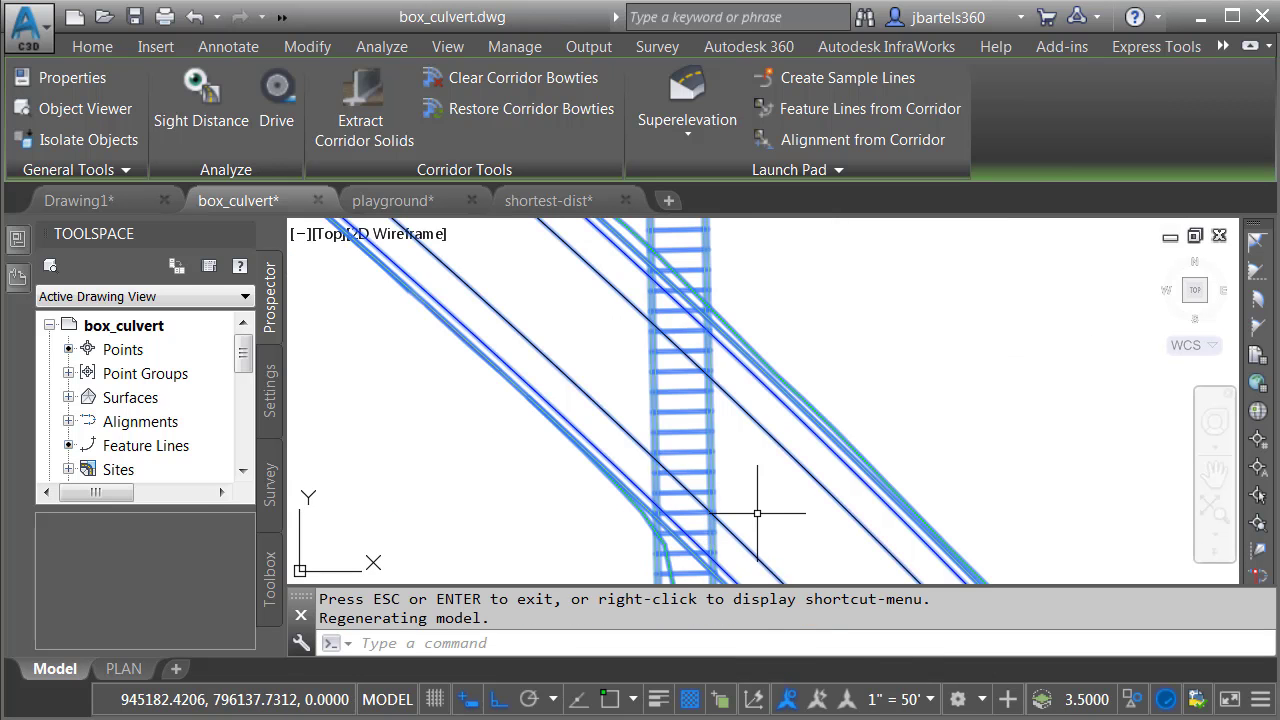
key("Escape")
key("Escape")
Step: Zoom and pan to where the Rt38B roadway feature line crosses the P-culvert feature line
scroll(729, 371, "up", 5)
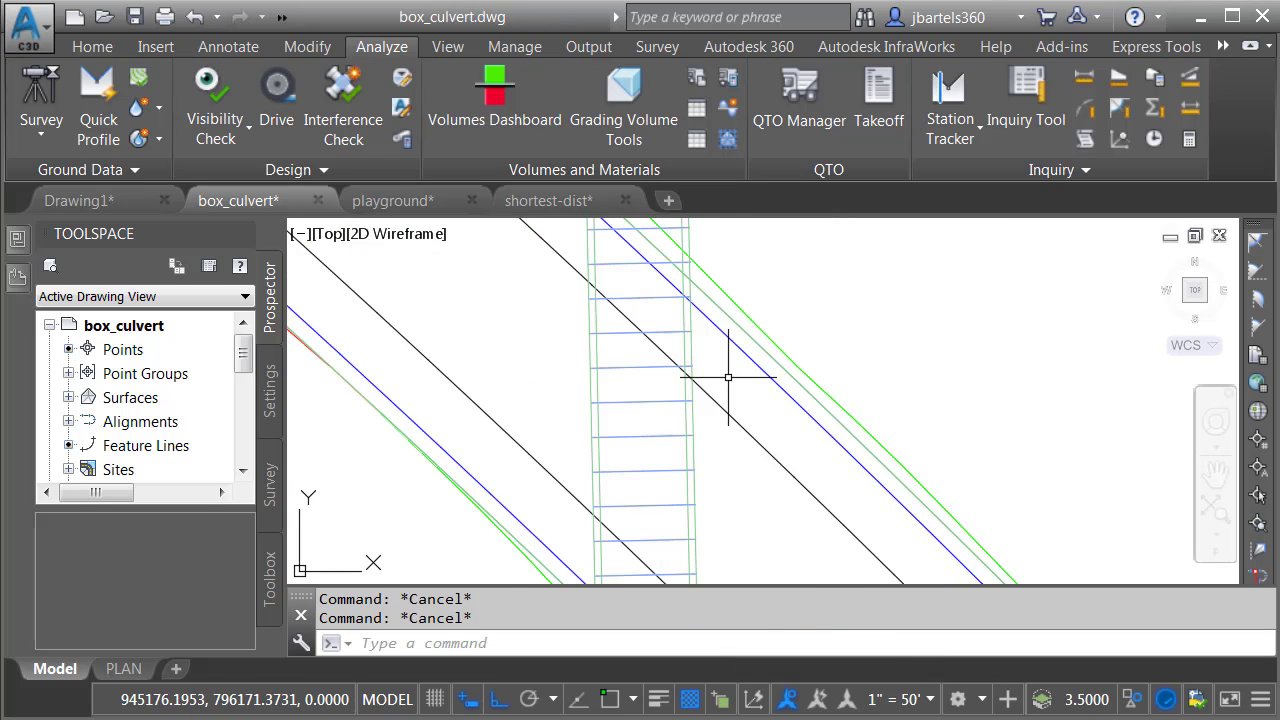
middle_click_drag(729, 371, 731, 449)
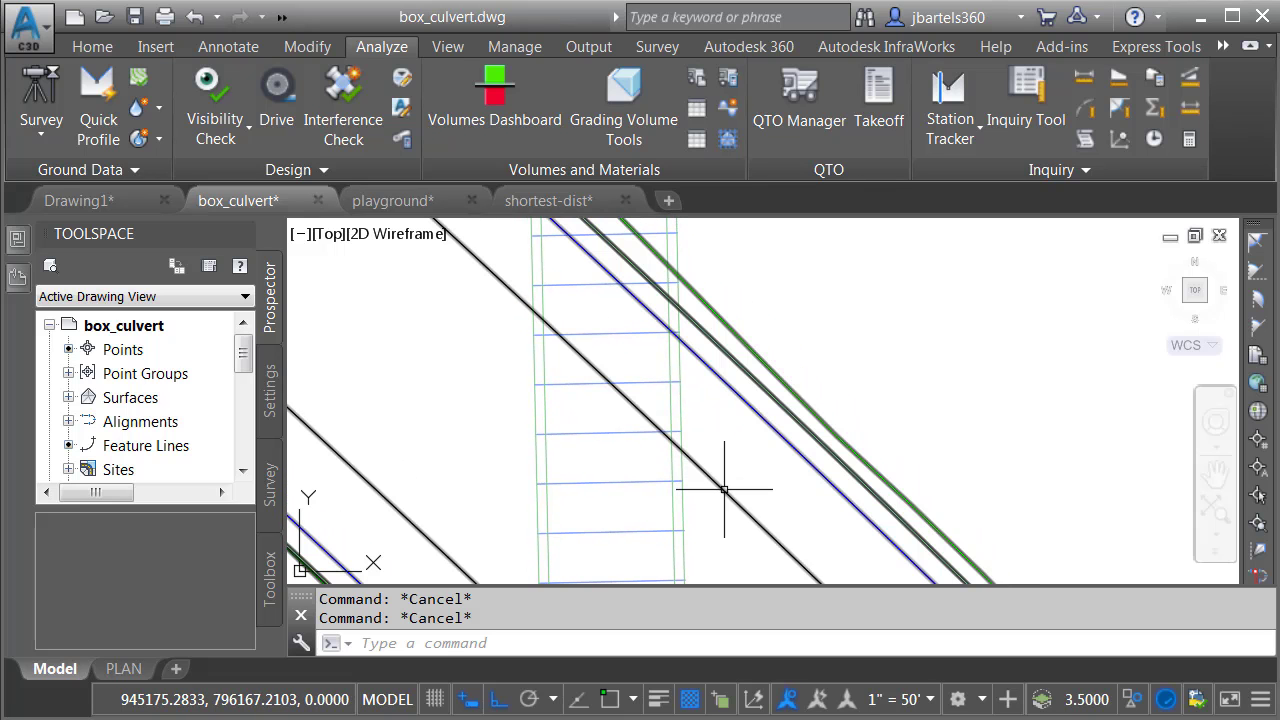
mouse_move(724, 490)
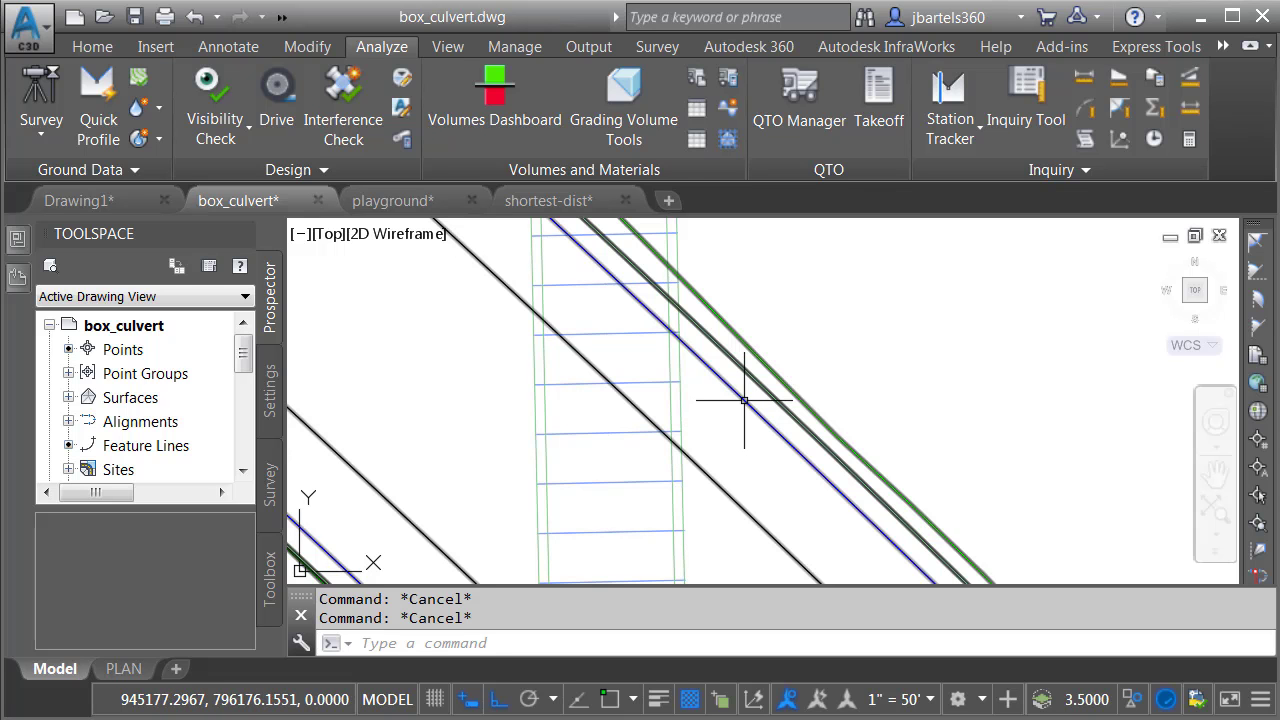
mouse_move(744, 401)
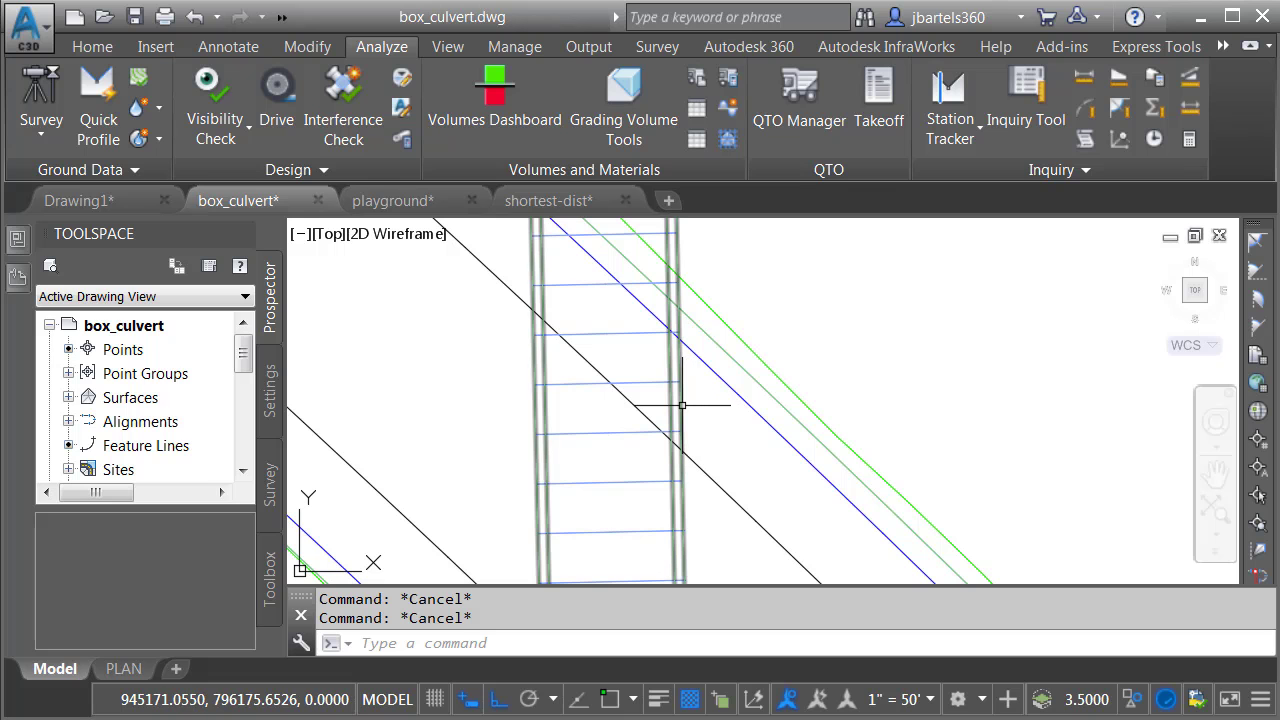
mouse_move(682, 405)
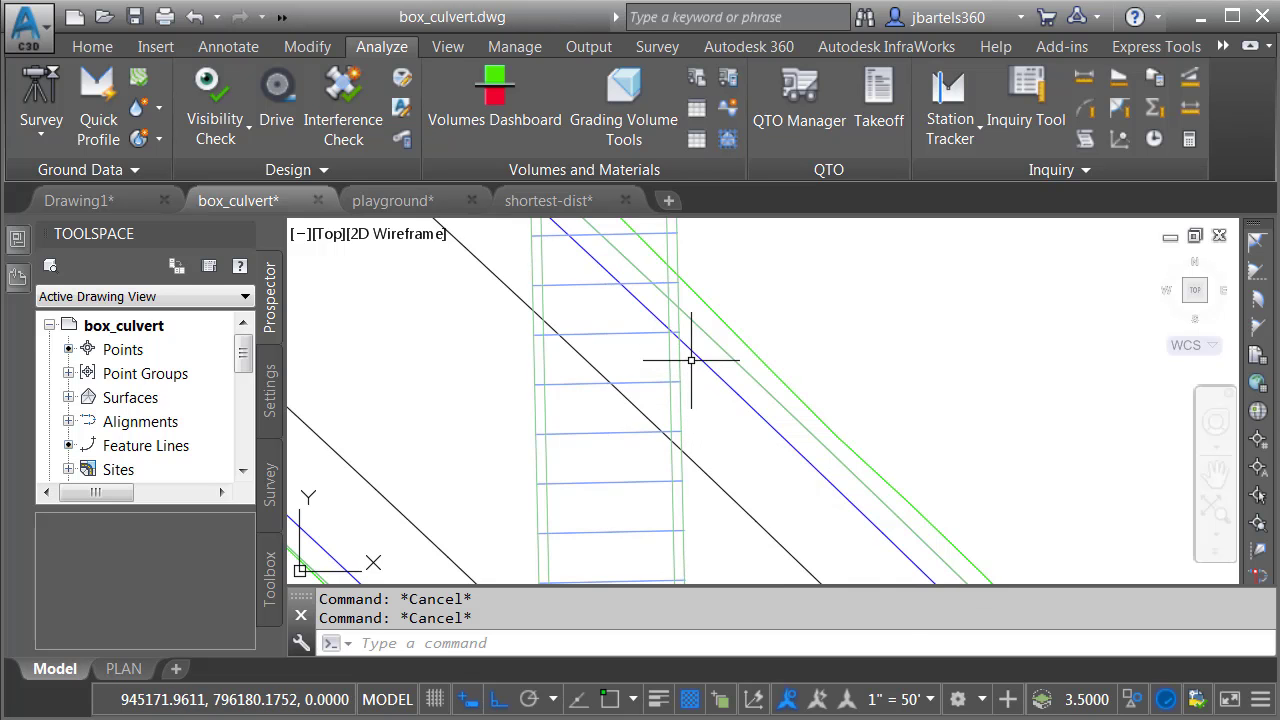
Step: Measure the 4.194' minimum vertical distance between the Rt38B and P-culvert lines, marking it and reviewing the results
left_click(1086, 169)
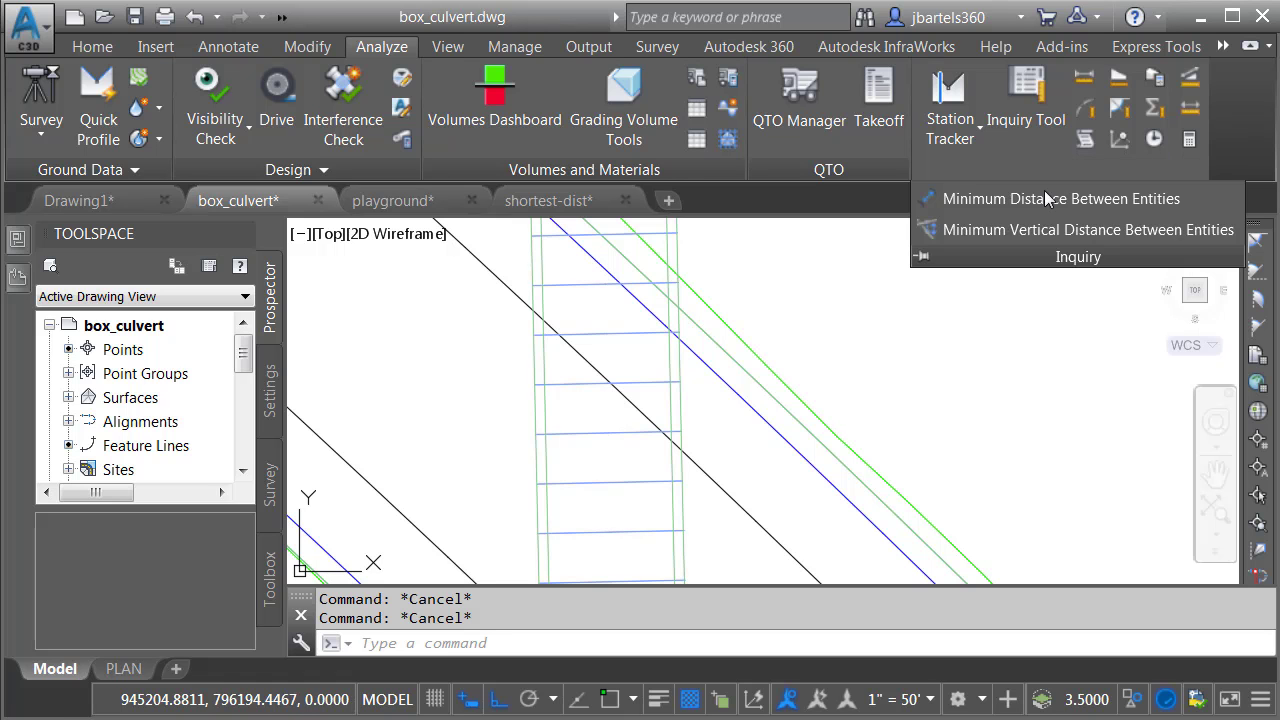
left_click(993, 230)
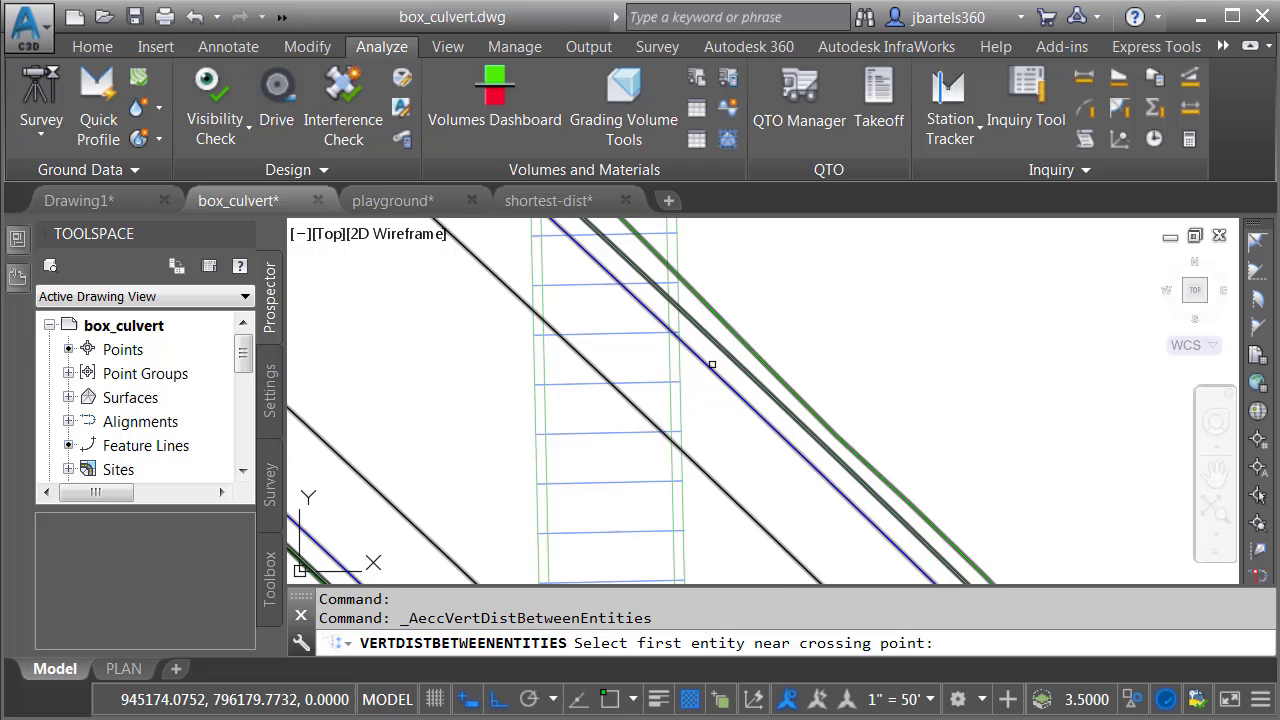
left_click(711, 366)
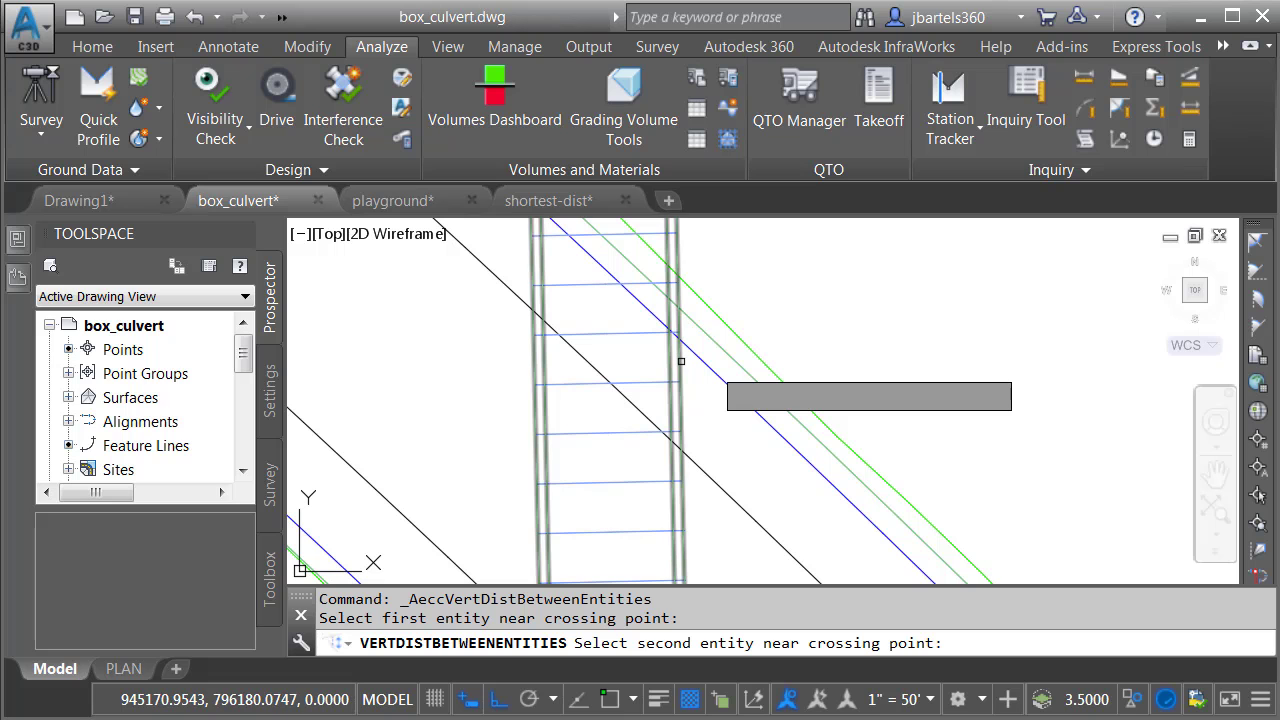
left_click(681, 361)
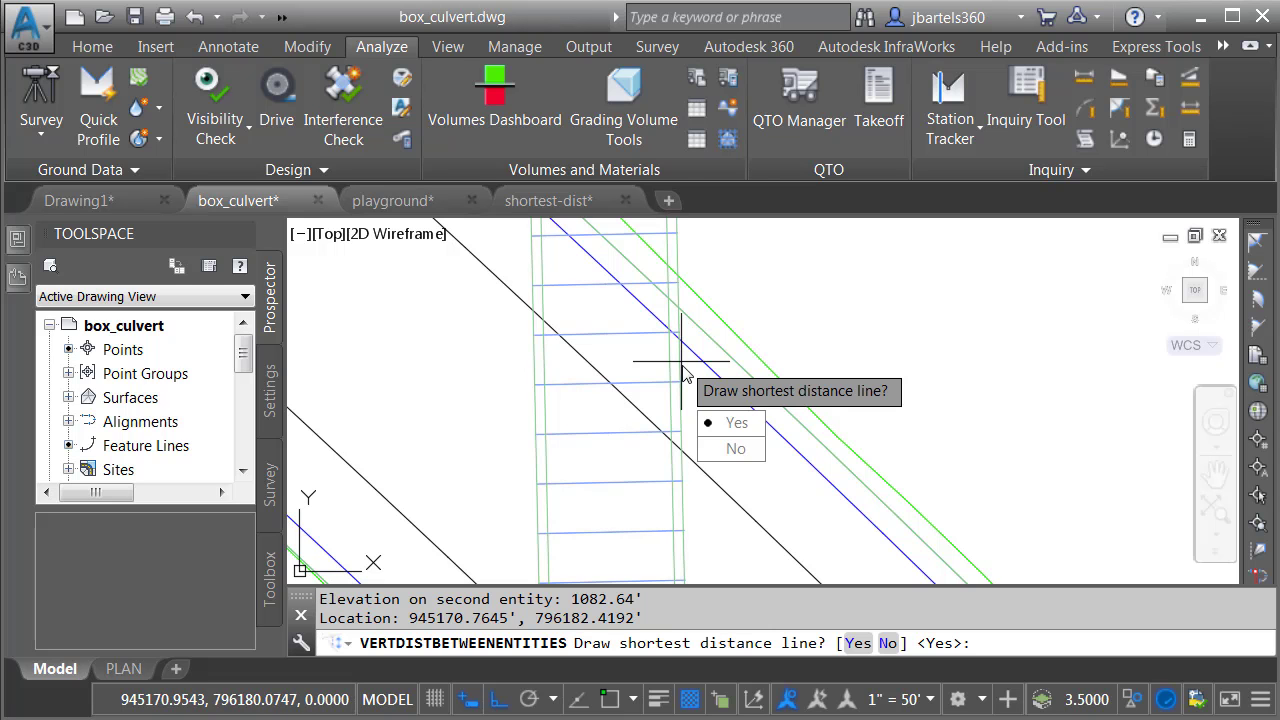
left_click(727, 423)
key("F2")
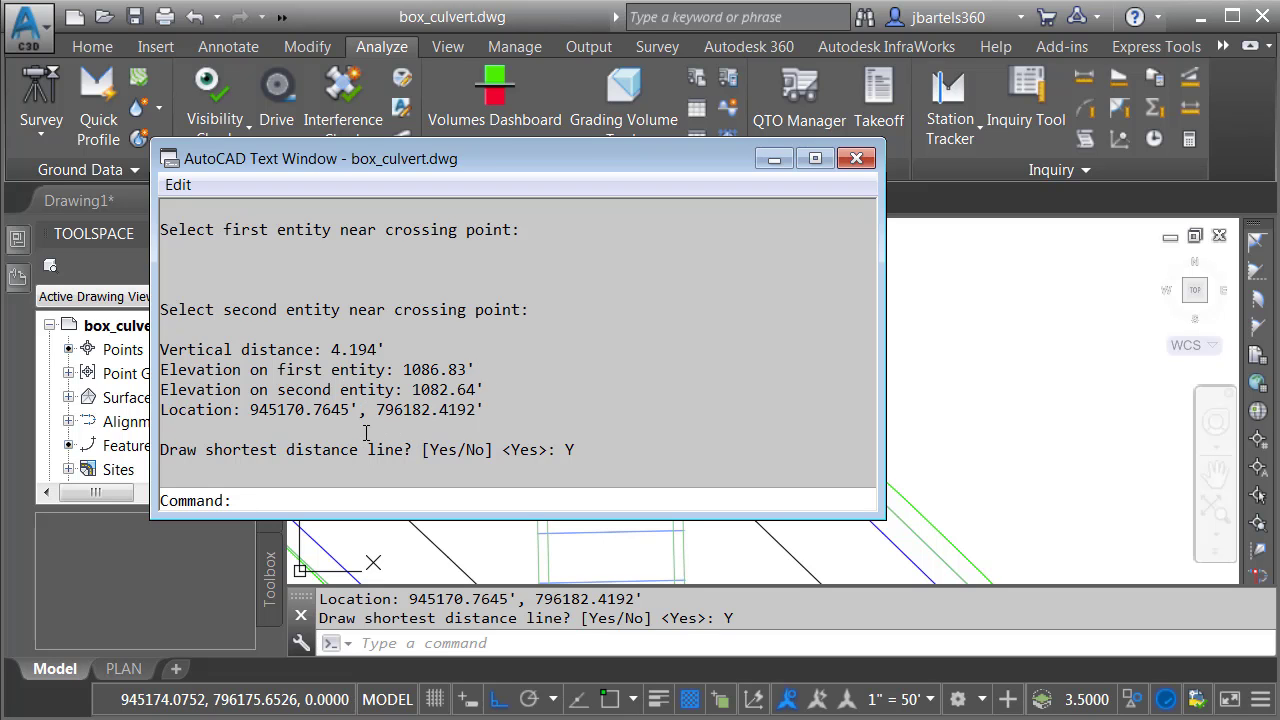
left_click(856, 160)
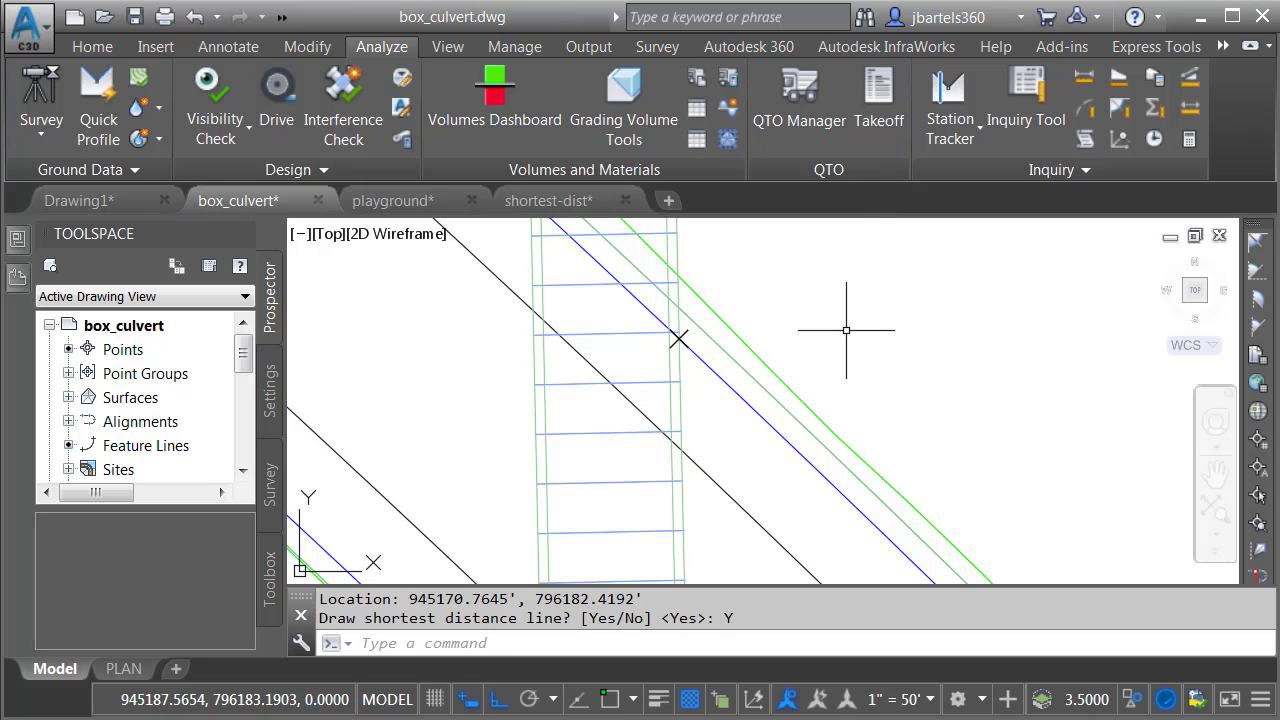
Step: Check the vertical-distance marker at the crossing in 3D, then erase it from the top view
left_click(1216, 552)
left_click(1209, 571)
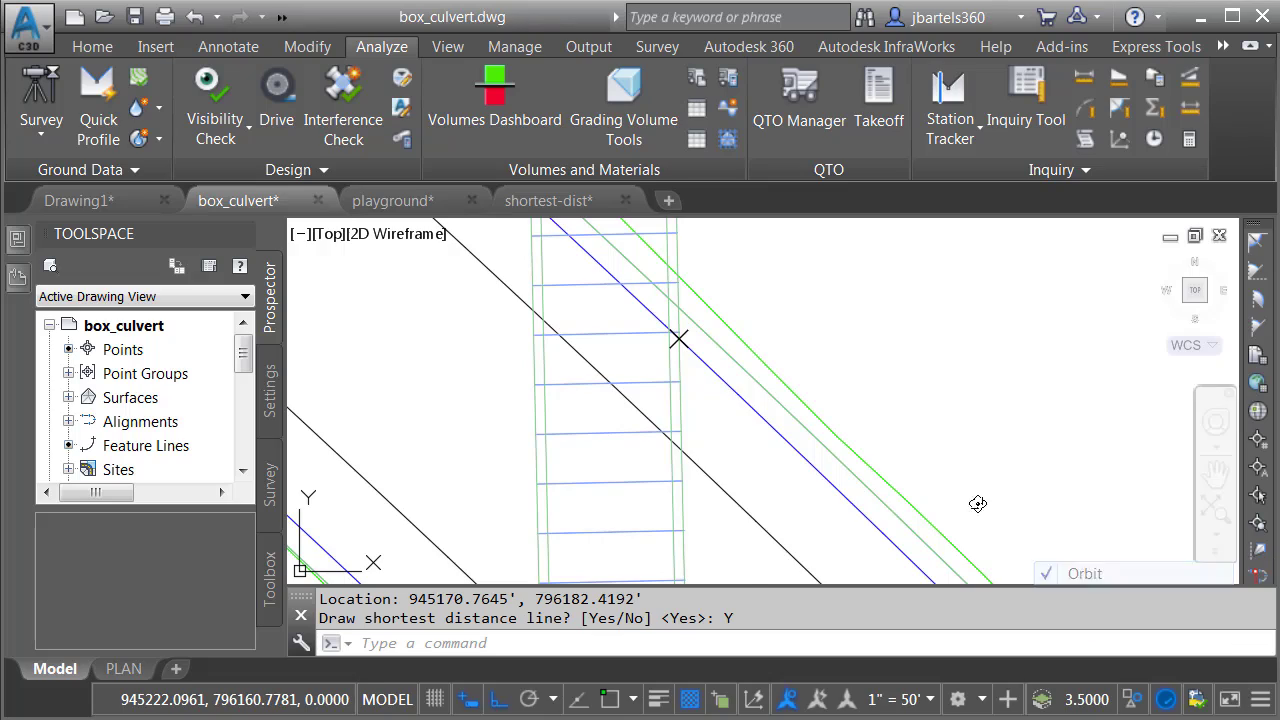
mouse_move(698, 432)
left_mouse_down()
mouse_move(723, 286)
mouse_move(759, 368)
mouse_move(726, 346)
mouse_move(826, 440)
left_mouse_up()
right_click(851, 239)
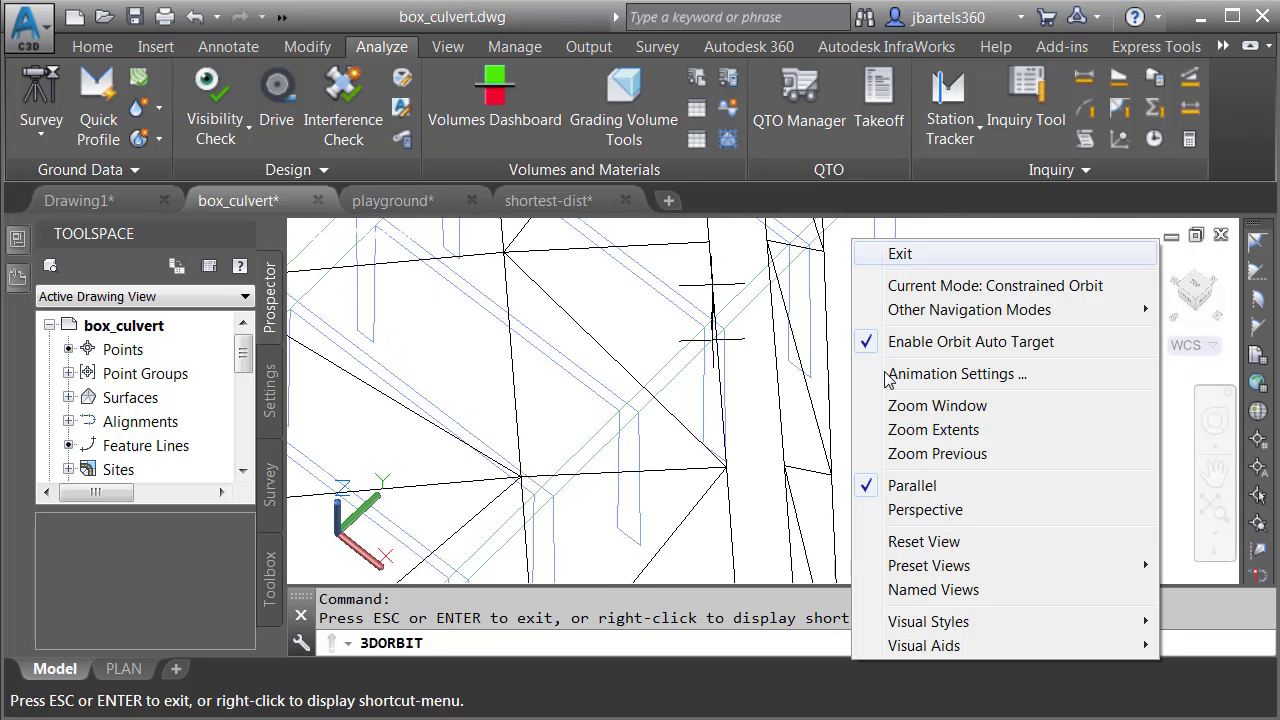
left_click(900, 541)
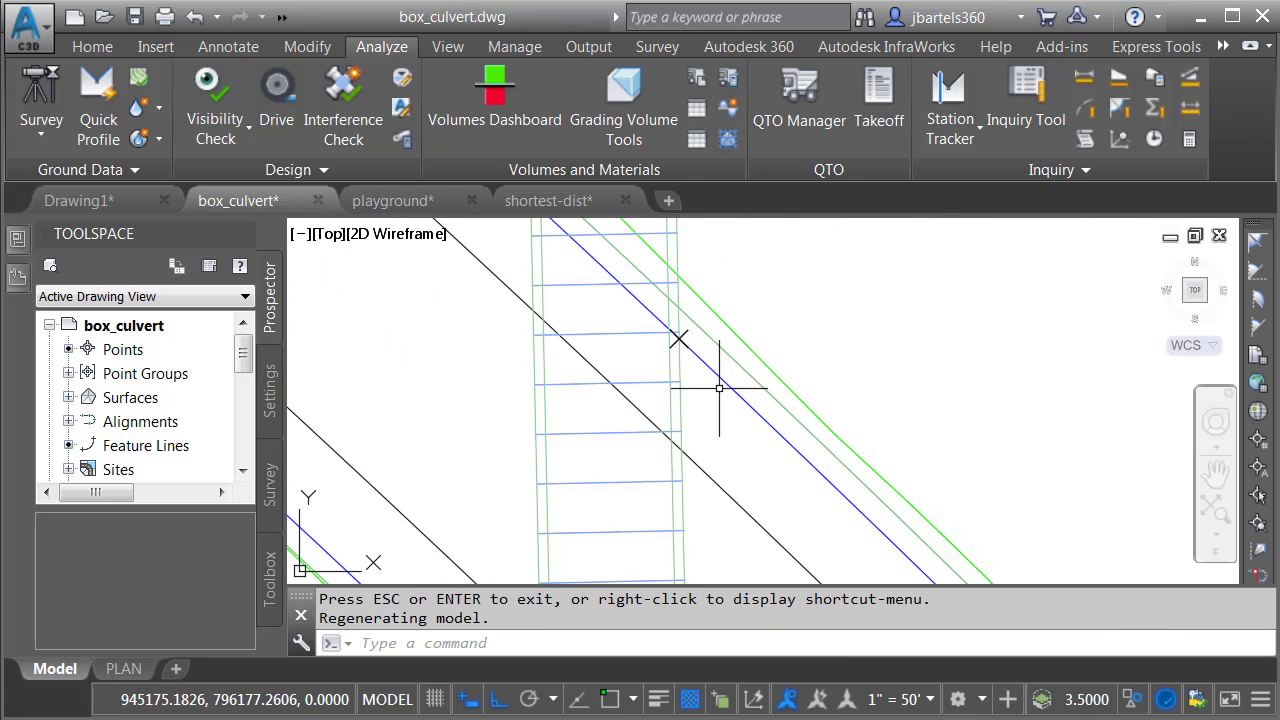
left_click(680, 337)
left_click(665, 322)
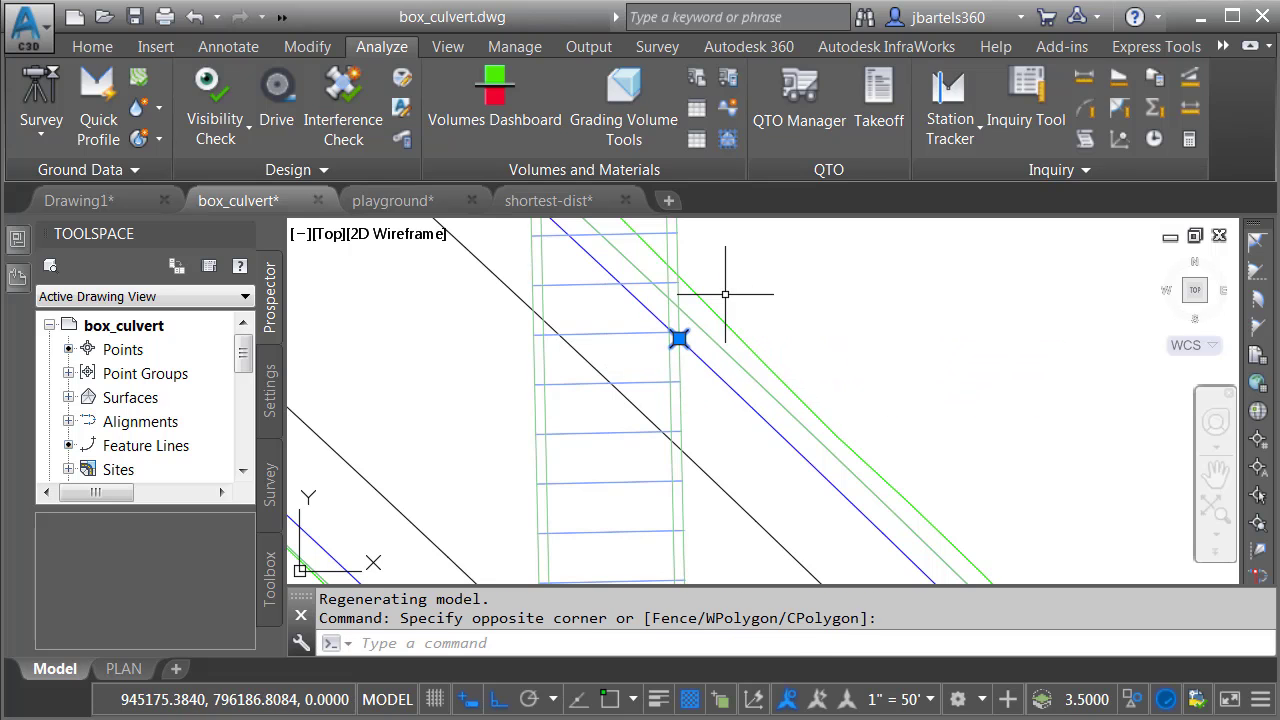
key("Delete")
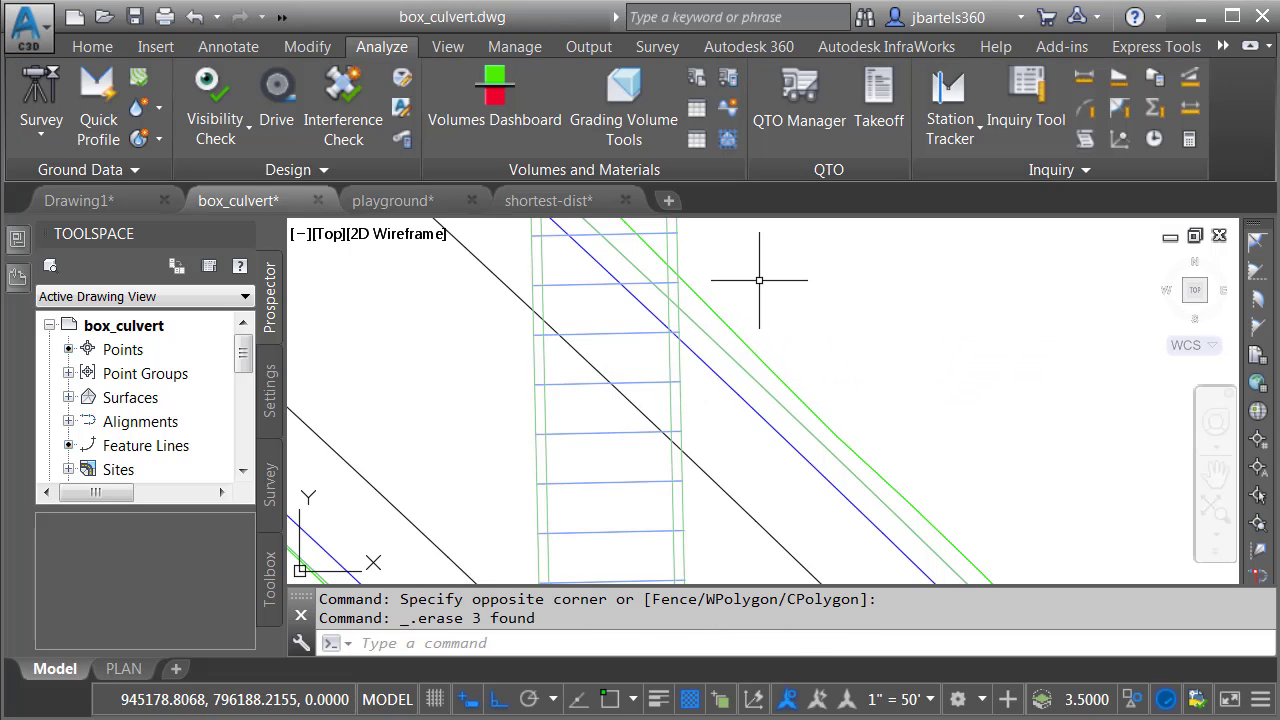
Step: End object isolation to restore all 70 hidden contours and station labels around the box culvert
left_click(1135, 703)
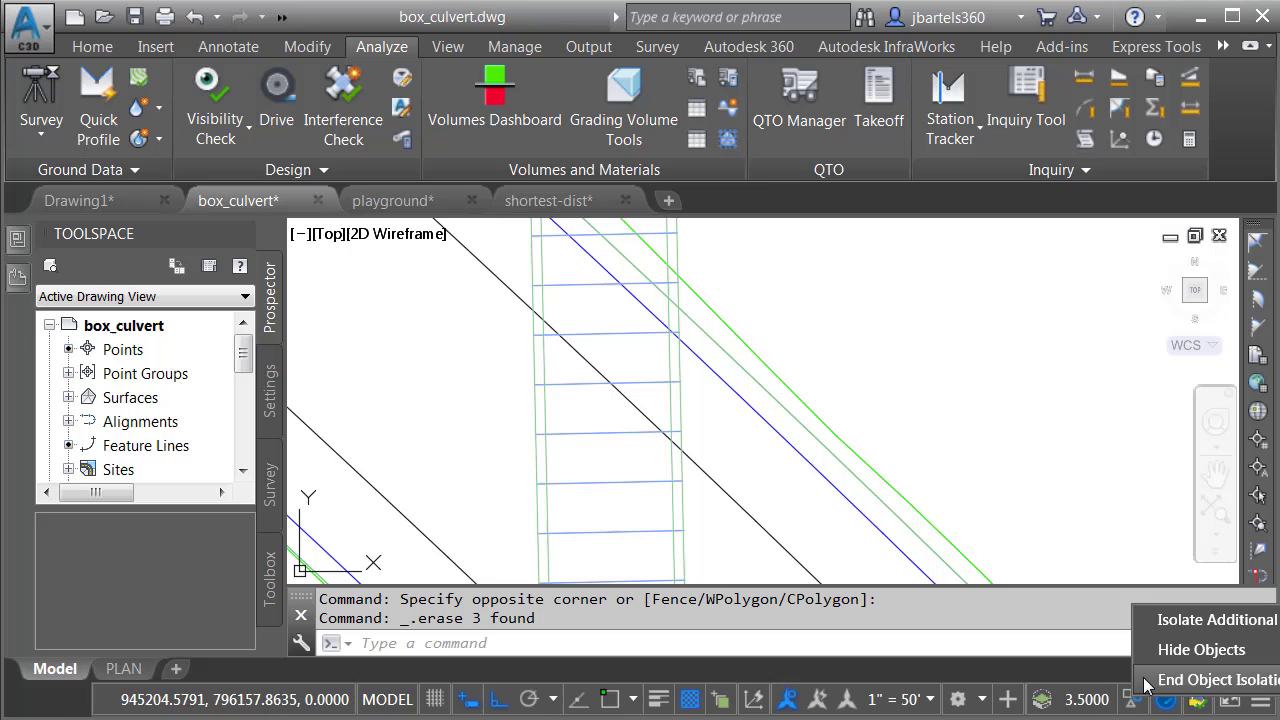
left_click(1200, 680)
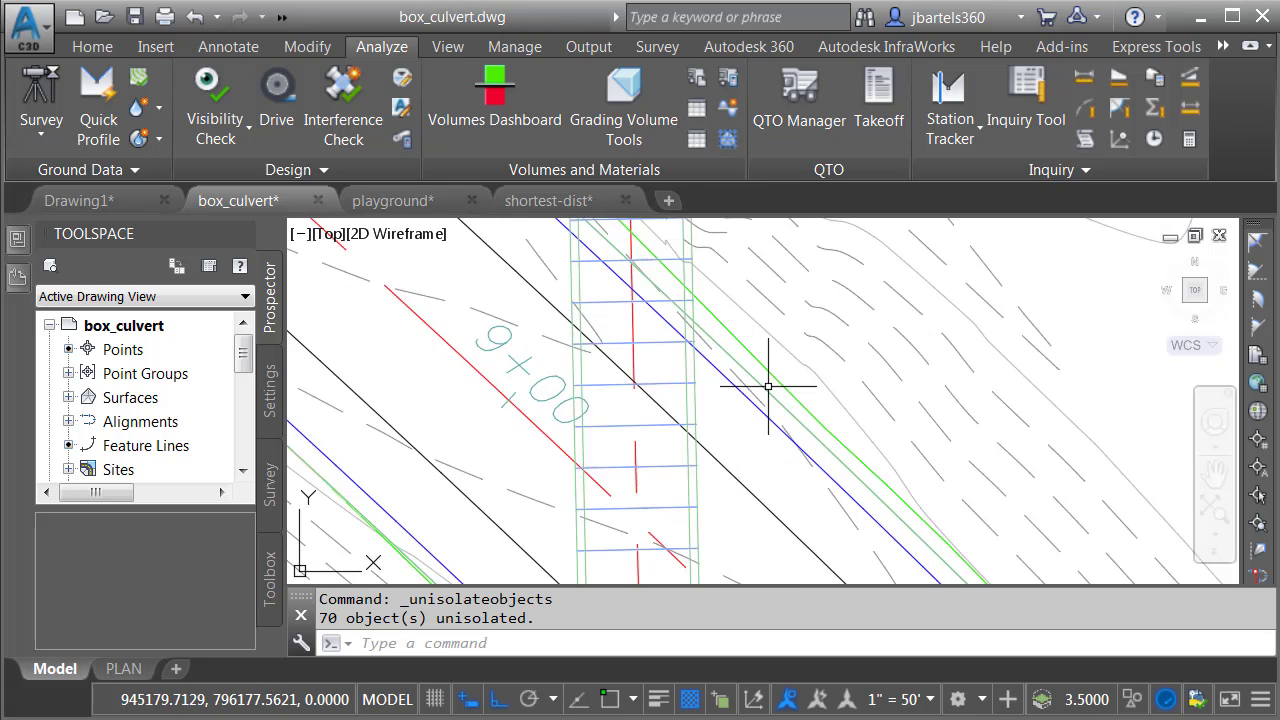
scroll(768, 386, "down", 5)
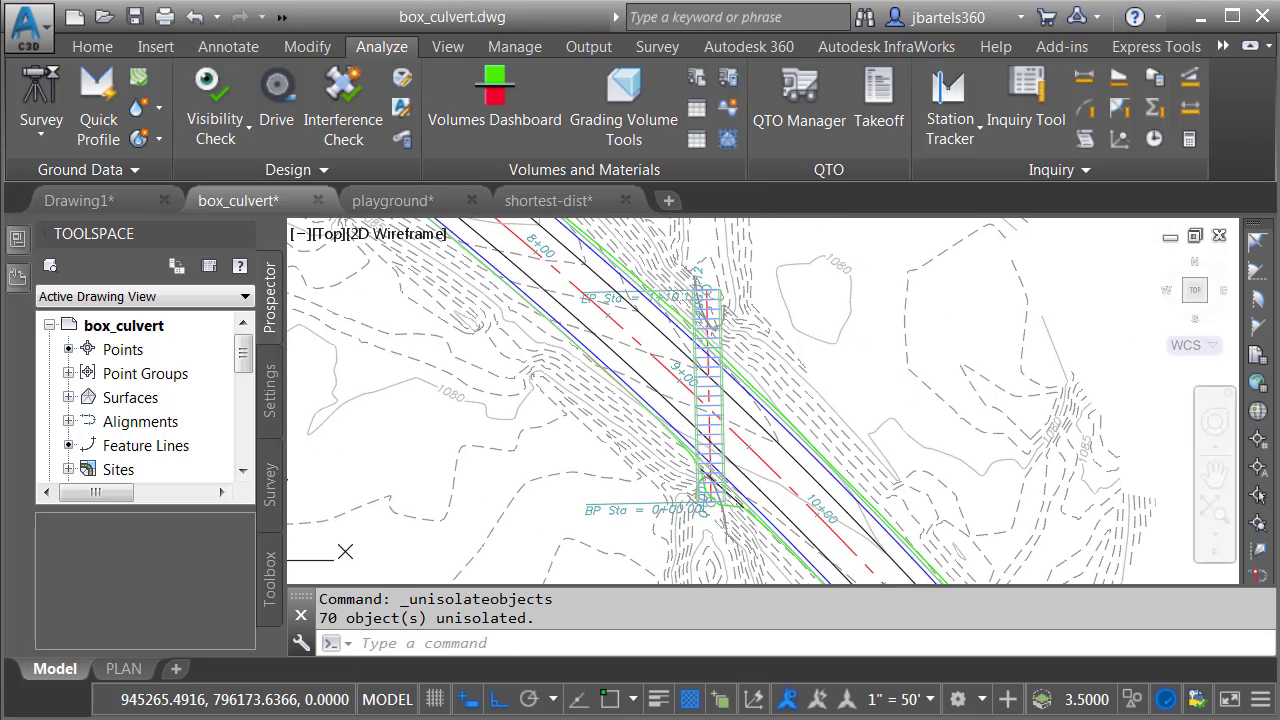